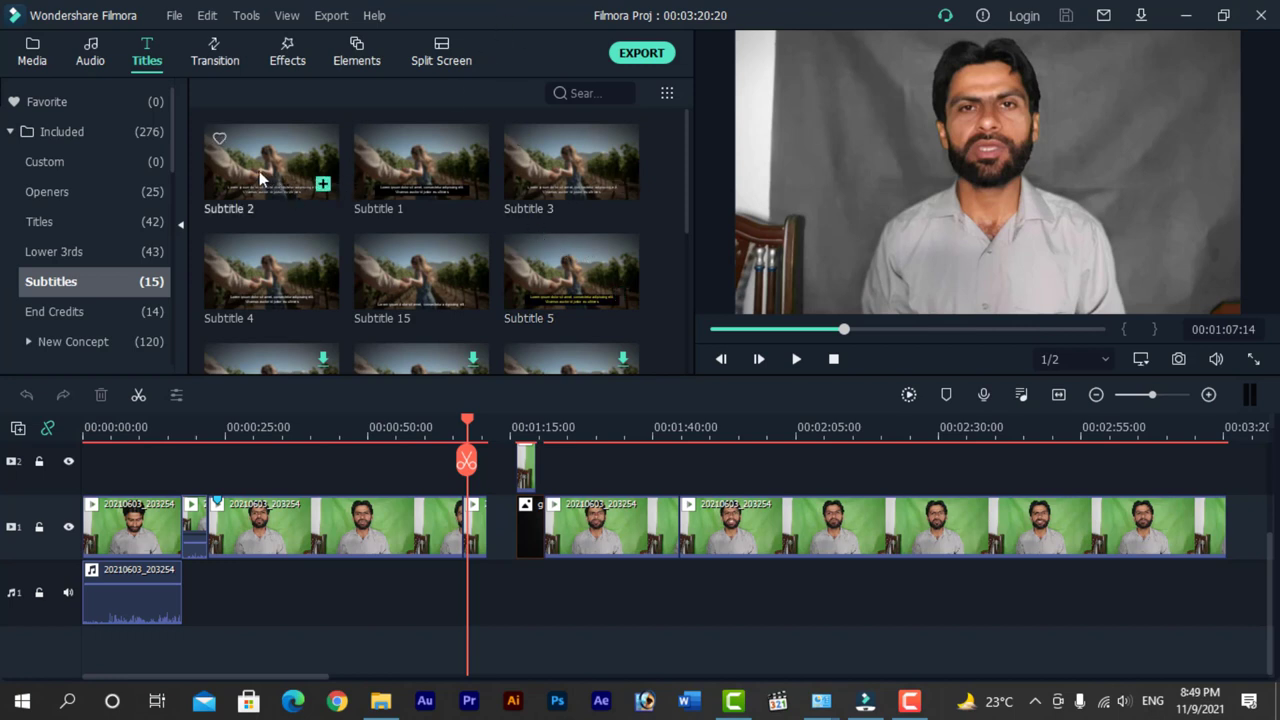
# Add Subtitle 2 at 00:01:07:14 on the second video track and extend its start back to about 00:00:40
pyautogui.click(323, 185)
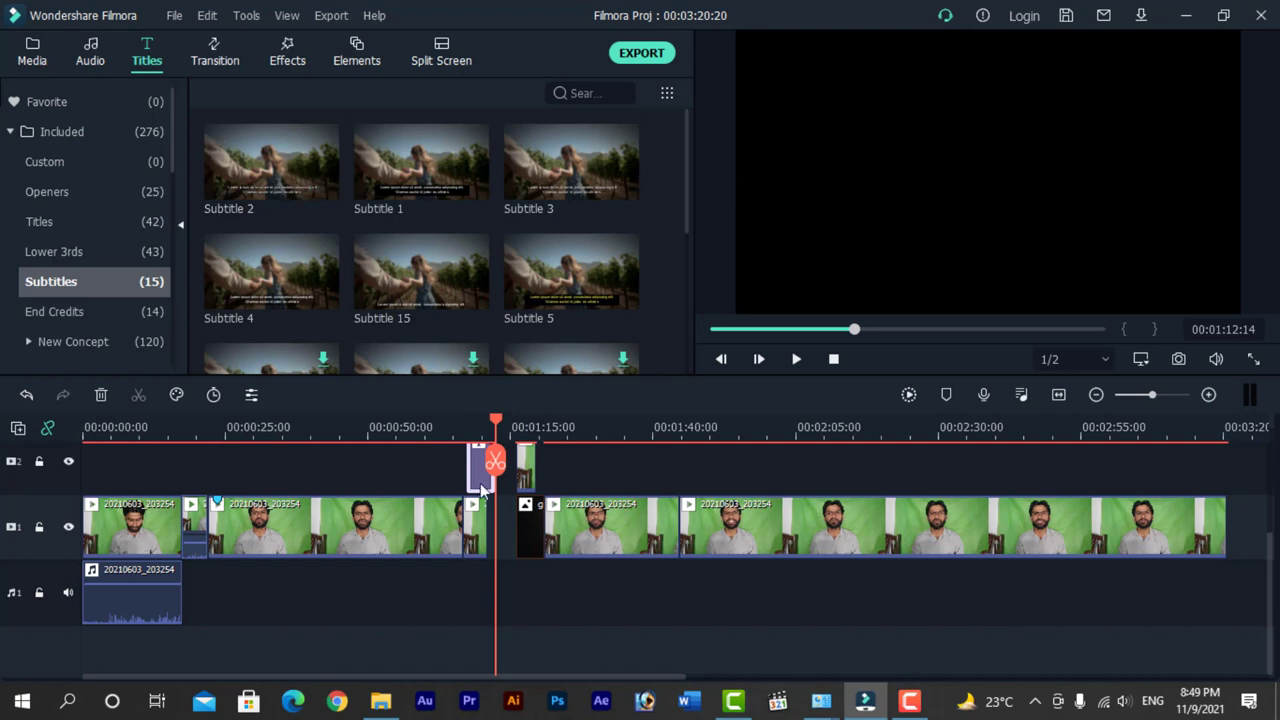
pyautogui.moveTo(465, 466); pyautogui.dragTo(310, 460)
pyautogui.moveTo(496, 418); pyautogui.dragTo(400, 419)
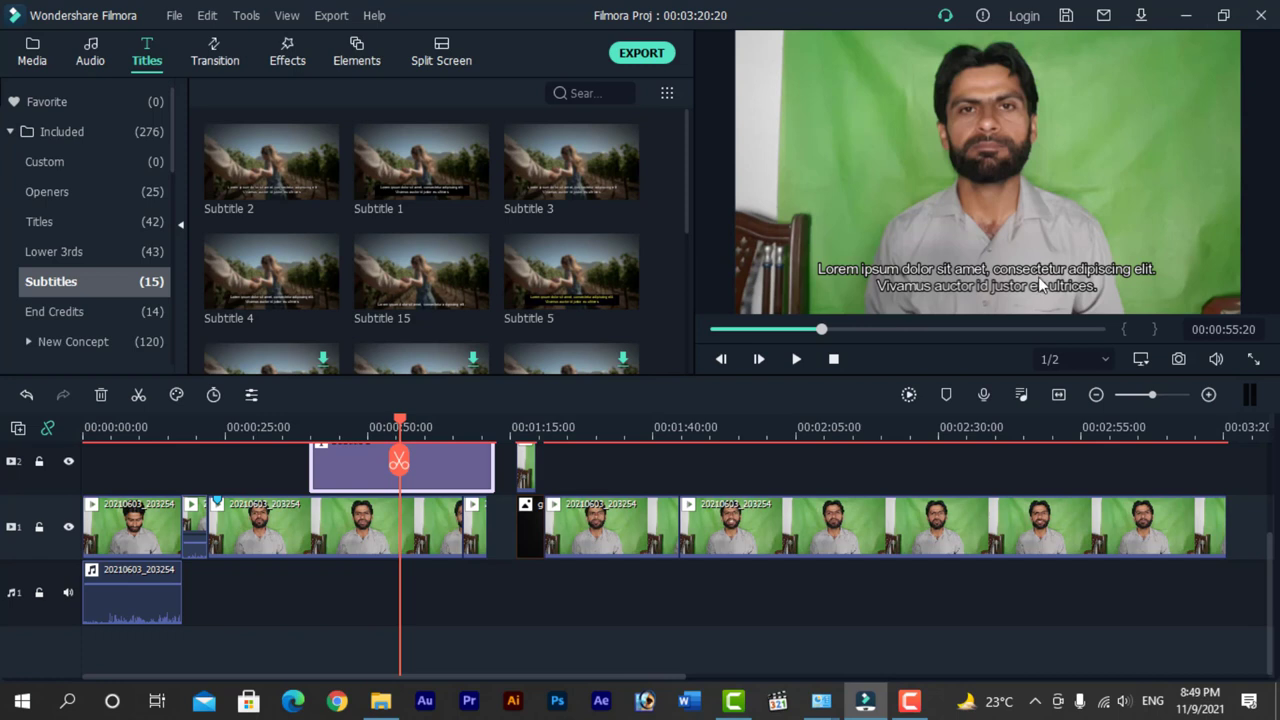
# Add Subtitle 1 to the second video track at about 00:01:31 and Subtitle 5 at 00:02:30:17, lengthening both title clips
pyautogui.moveTo(482, 187)
pyautogui.moveTo(466, 182); pyautogui.dragTo(788, 470)
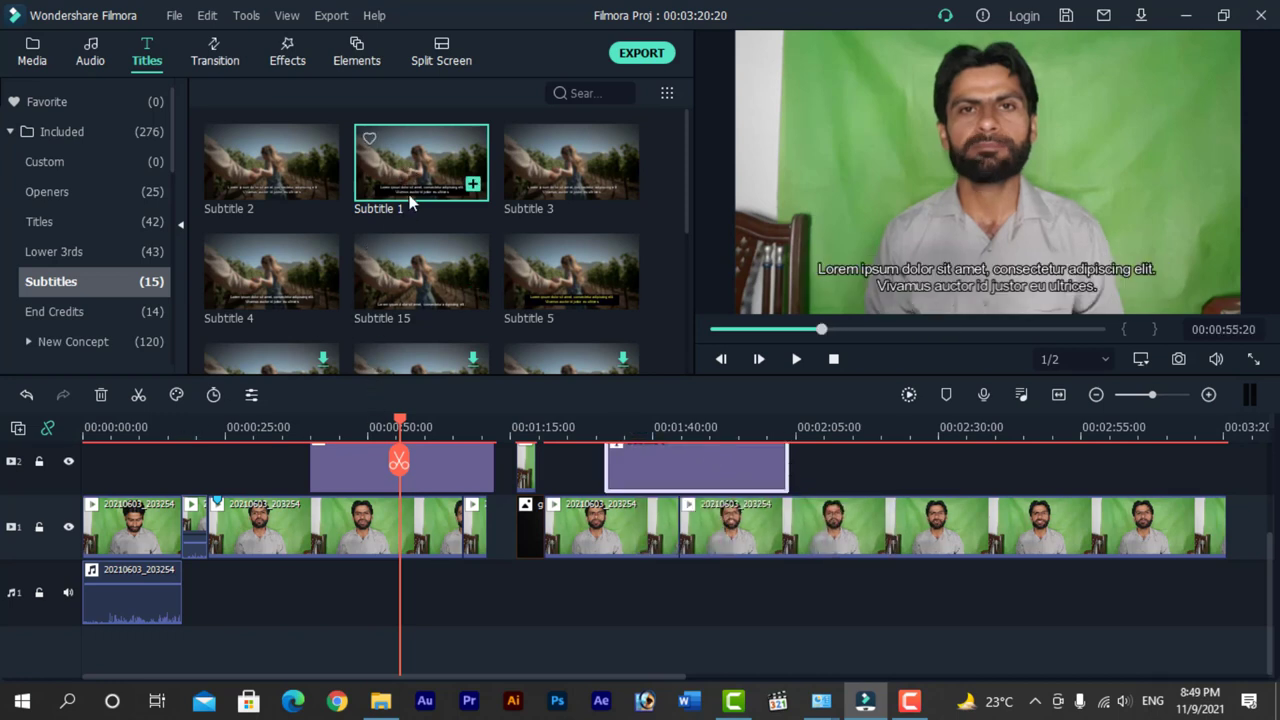
pyautogui.click(942, 430)
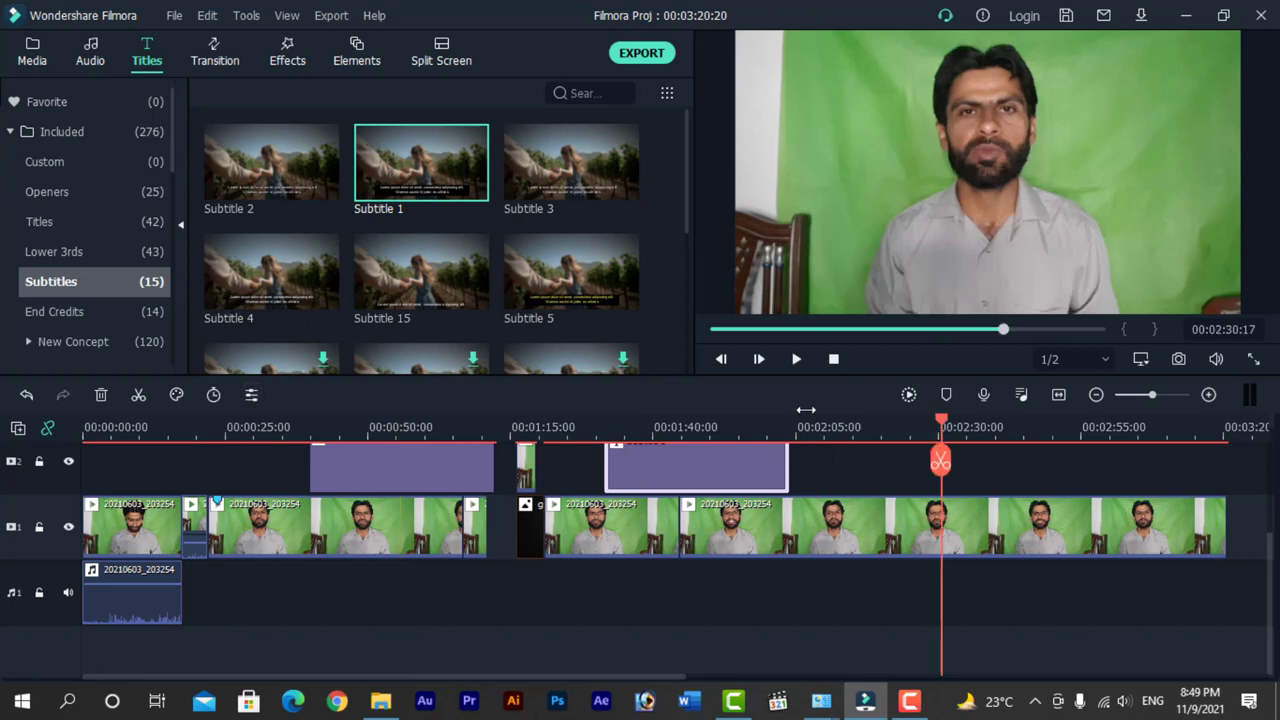
pyautogui.scroll(-5, 576, 280)
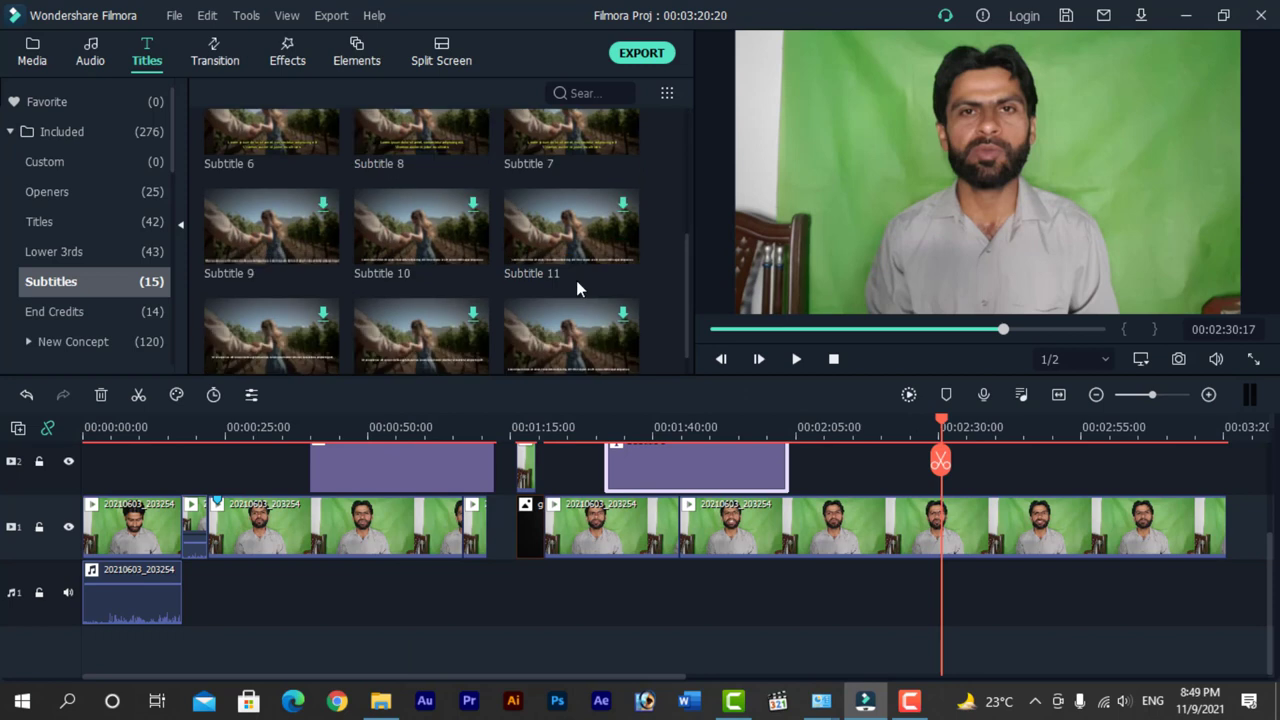
pyautogui.scroll(5, 576, 280)
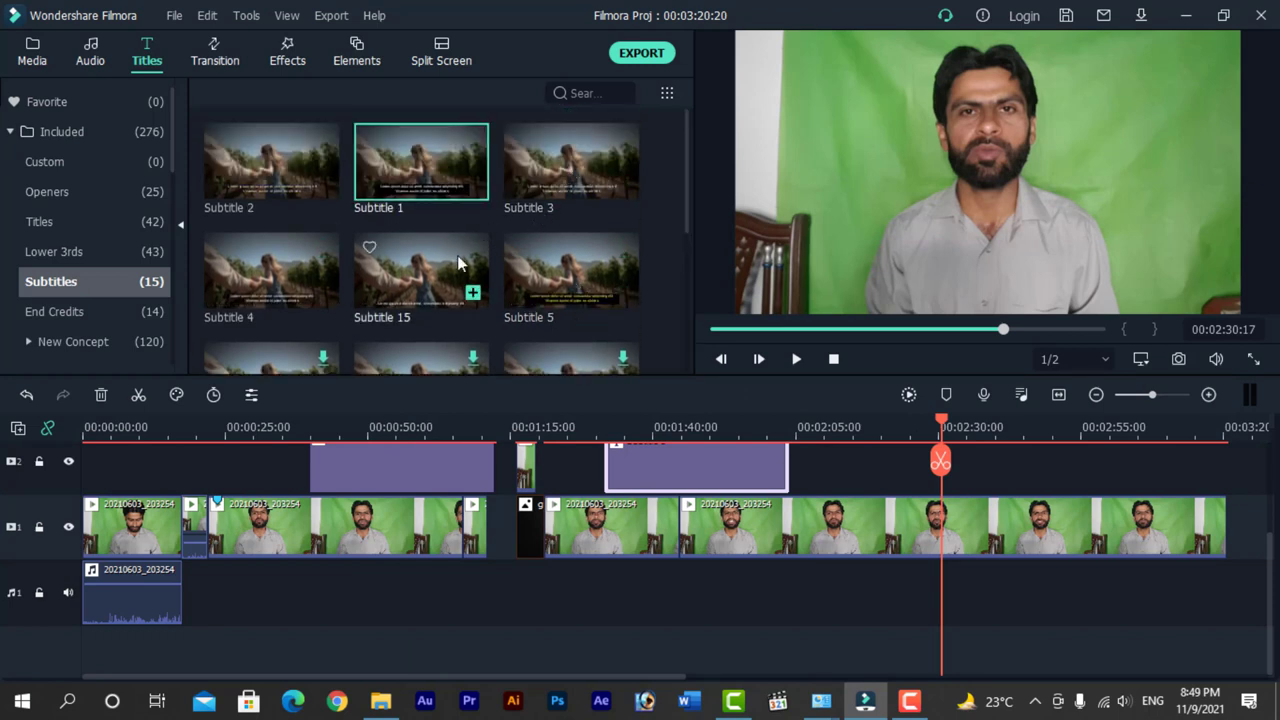
pyautogui.click(622, 292)
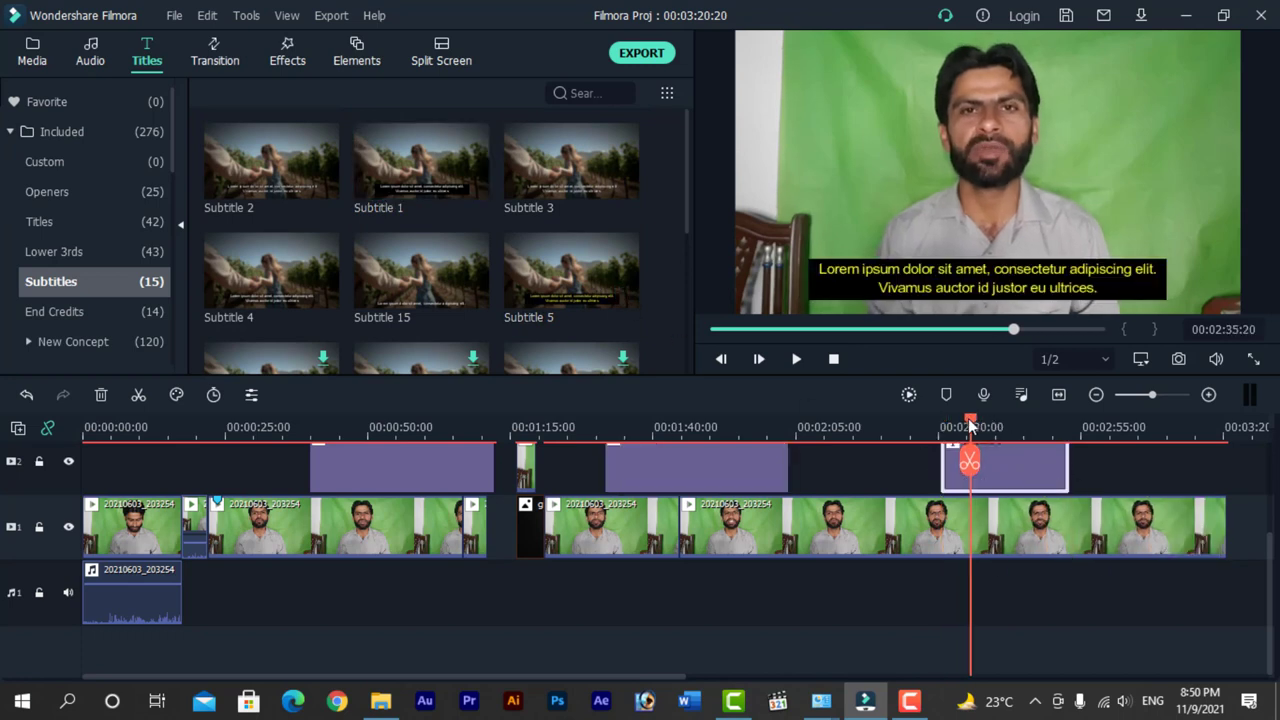
# Open the Subtitle 2 title for editing at 00:00:54:20 and review its font, text settings, transform and compositing options
pyautogui.moveTo(970, 426); pyautogui.dragTo(394, 428)
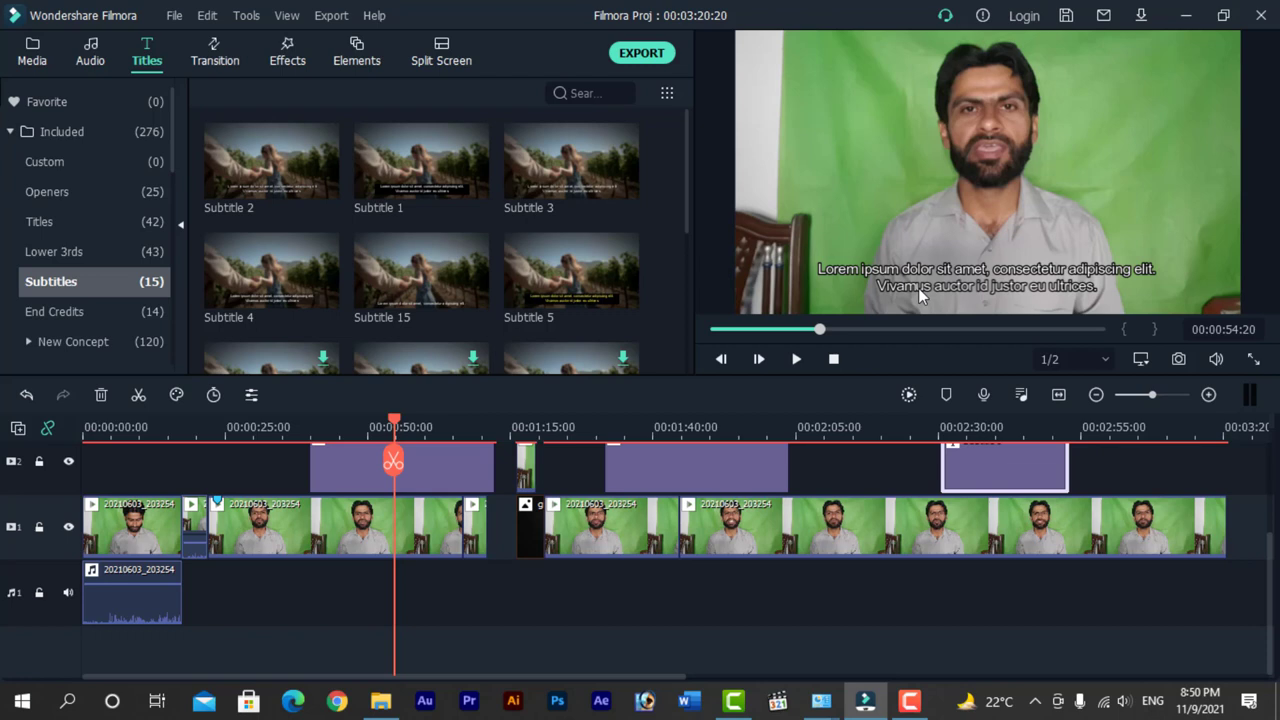
pyautogui.doubleClick(447, 471)
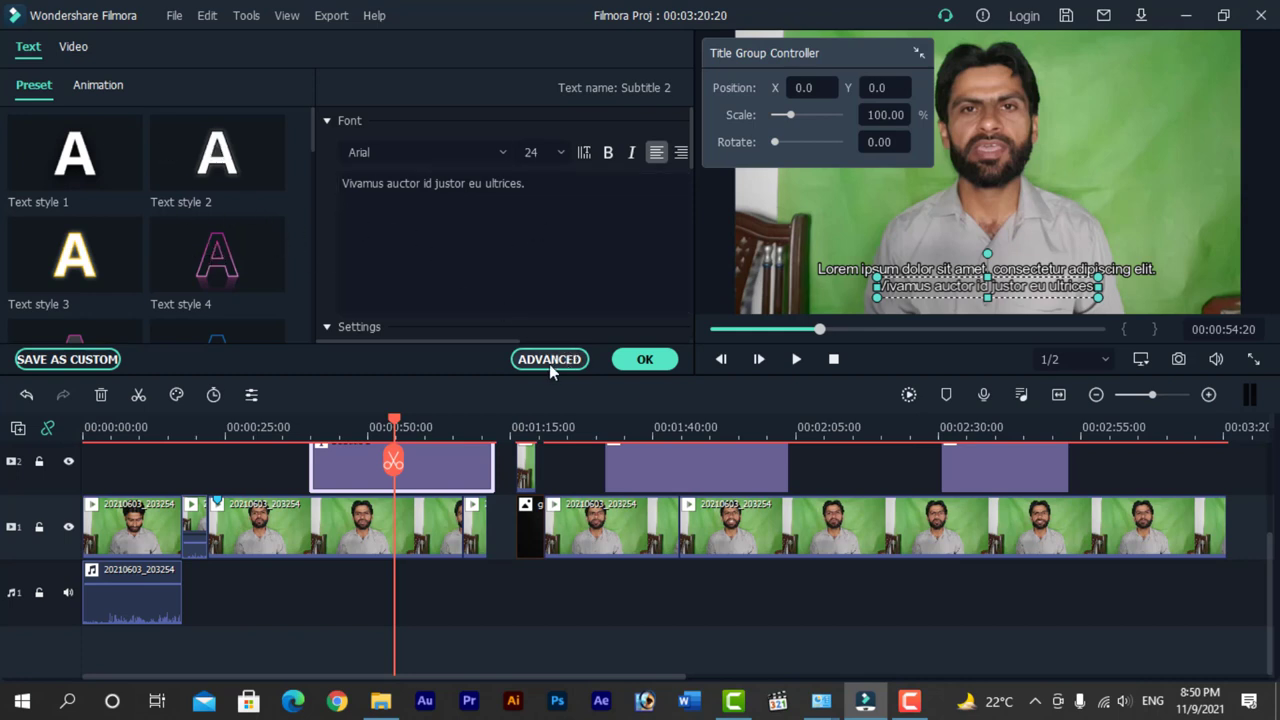
pyautogui.scroll(-2, 500, 290)
pyautogui.click(484, 296)
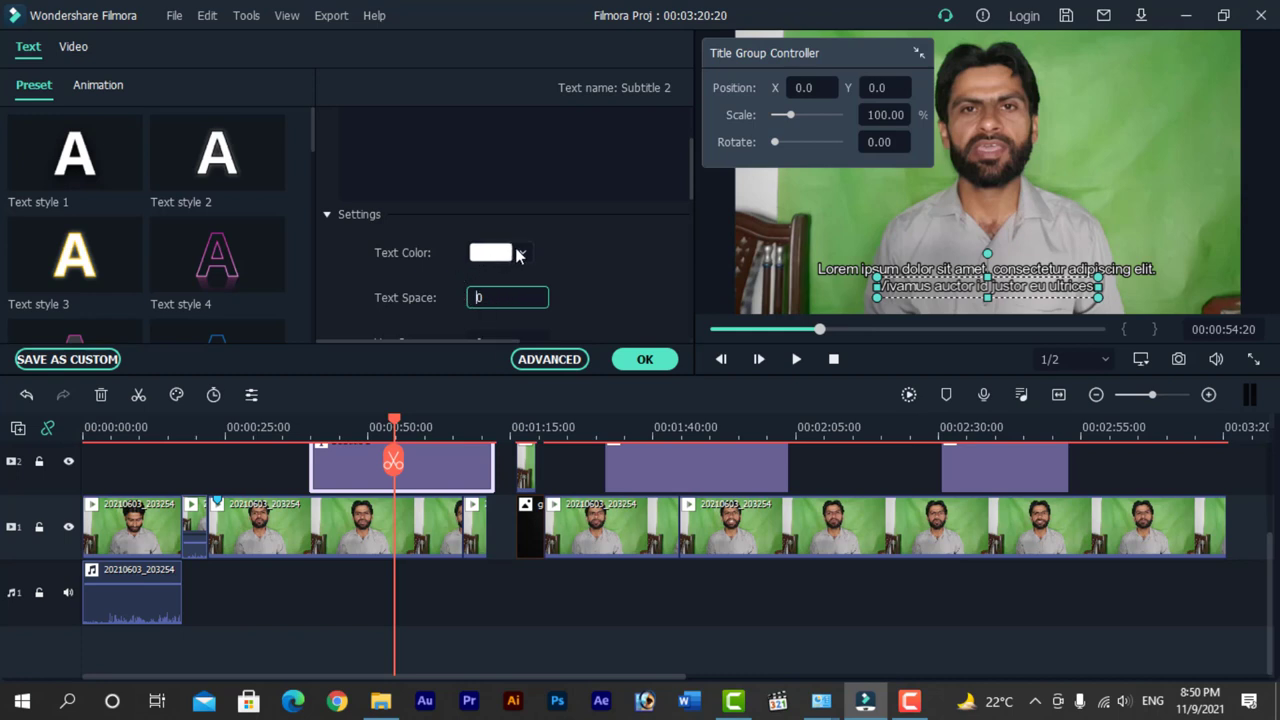
pyautogui.scroll(-1, 520, 252)
pyautogui.click(520, 250)
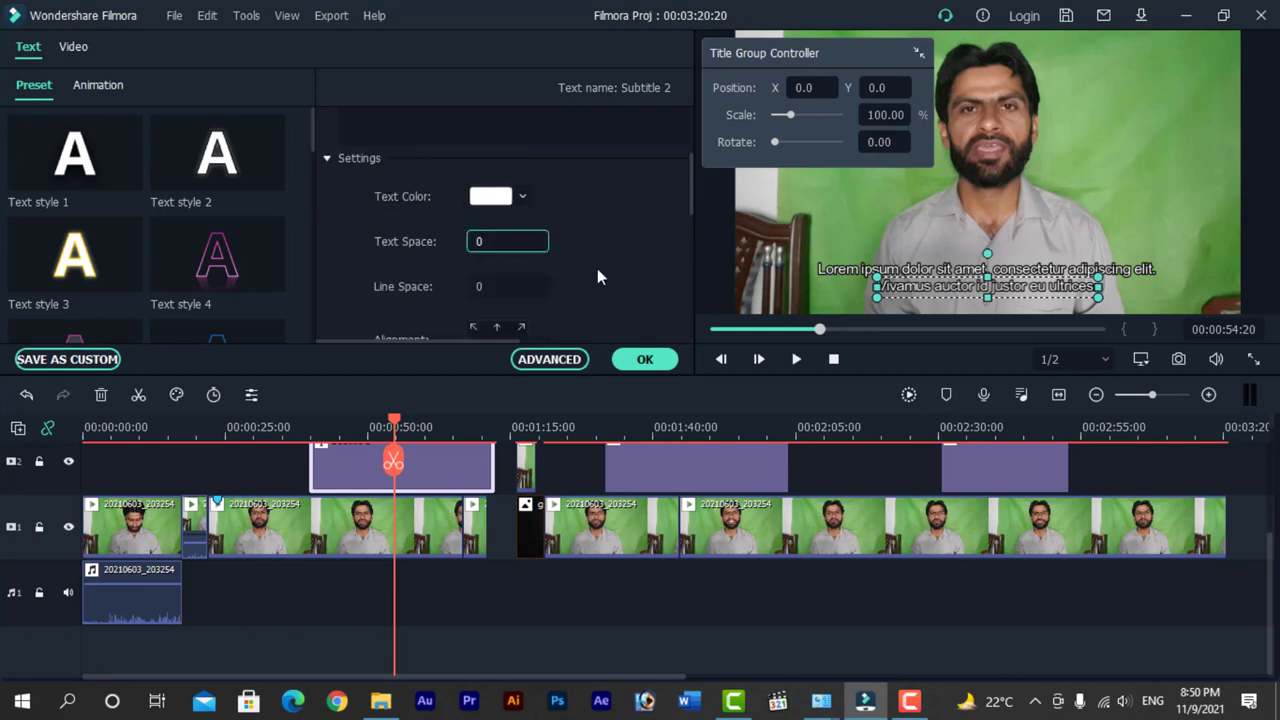
pyautogui.scroll(-1, 597, 270)
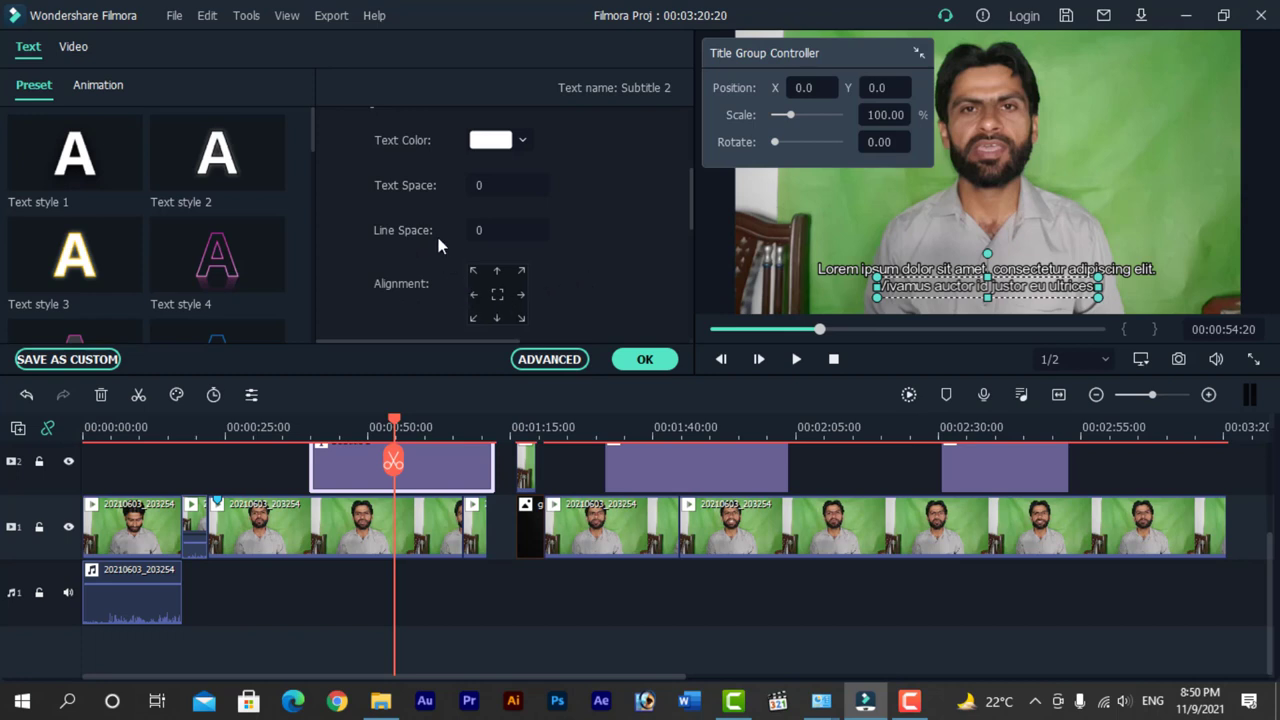
pyautogui.scroll(-3, 561, 255)
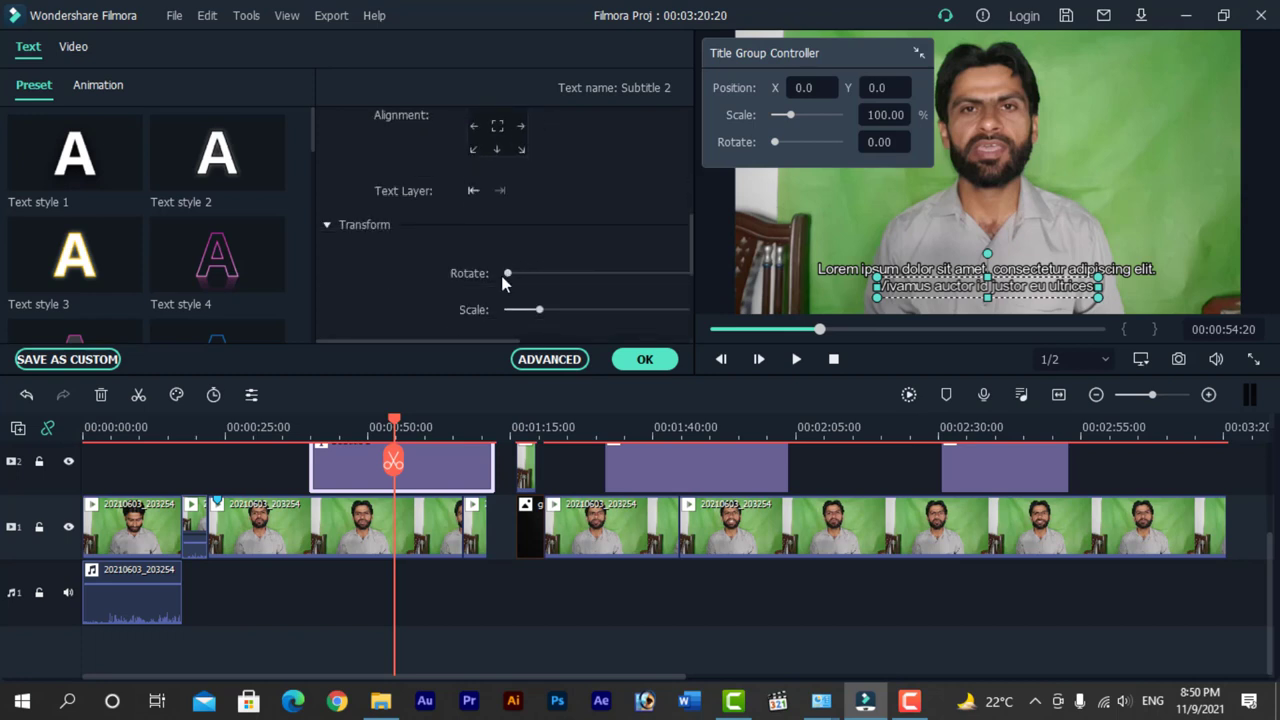
pyautogui.scroll(-3, 430, 257)
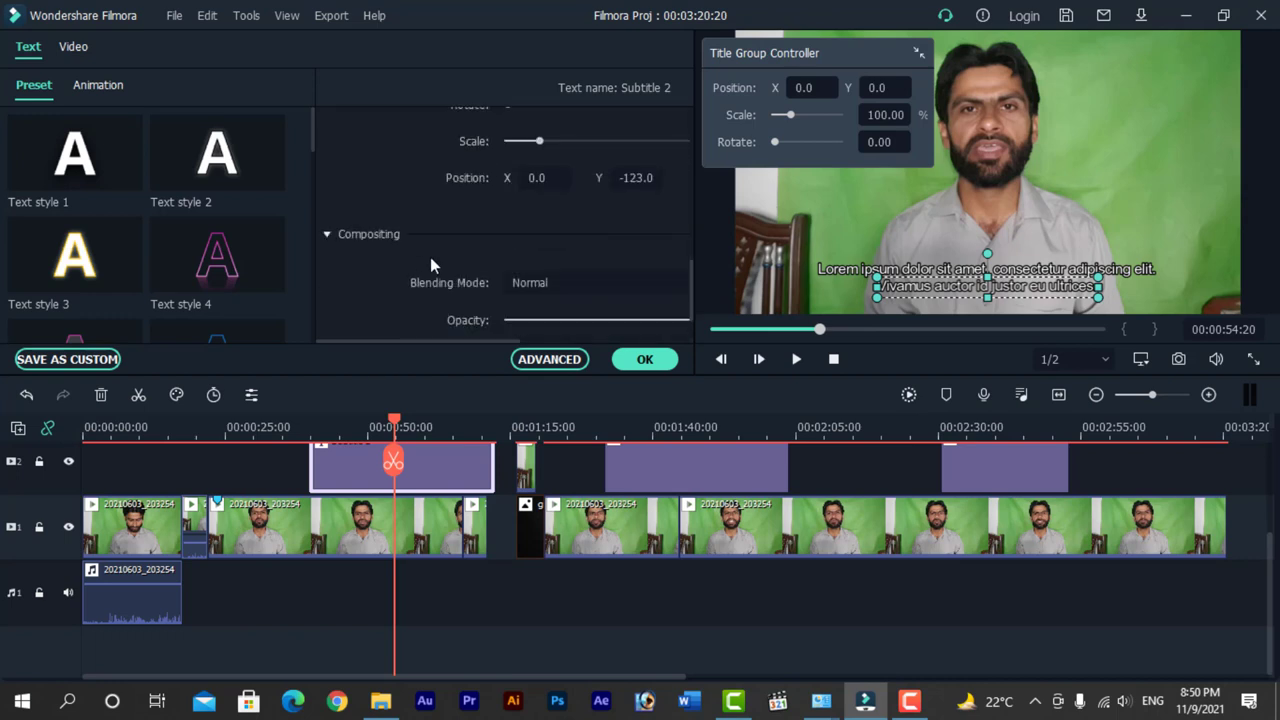
pyautogui.scroll(-1, 430, 257)
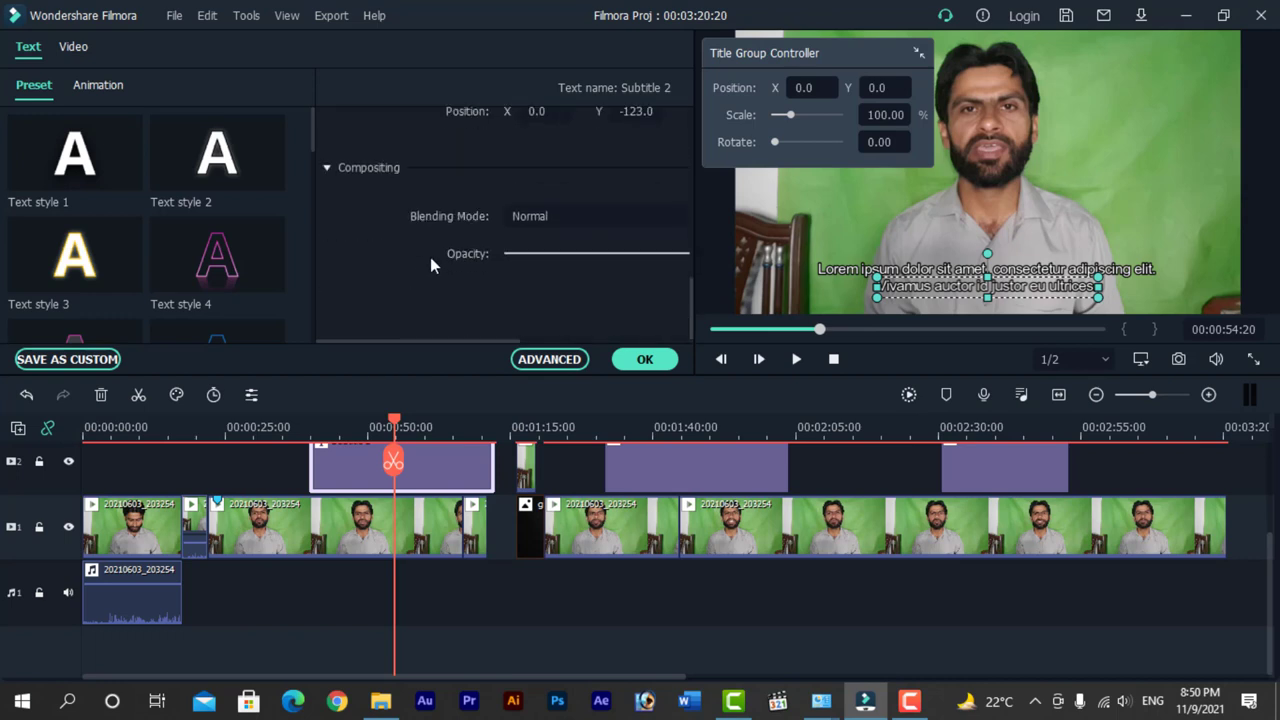
pyautogui.scroll(3, 430, 257)
pyautogui.scroll(3, 430, 258)
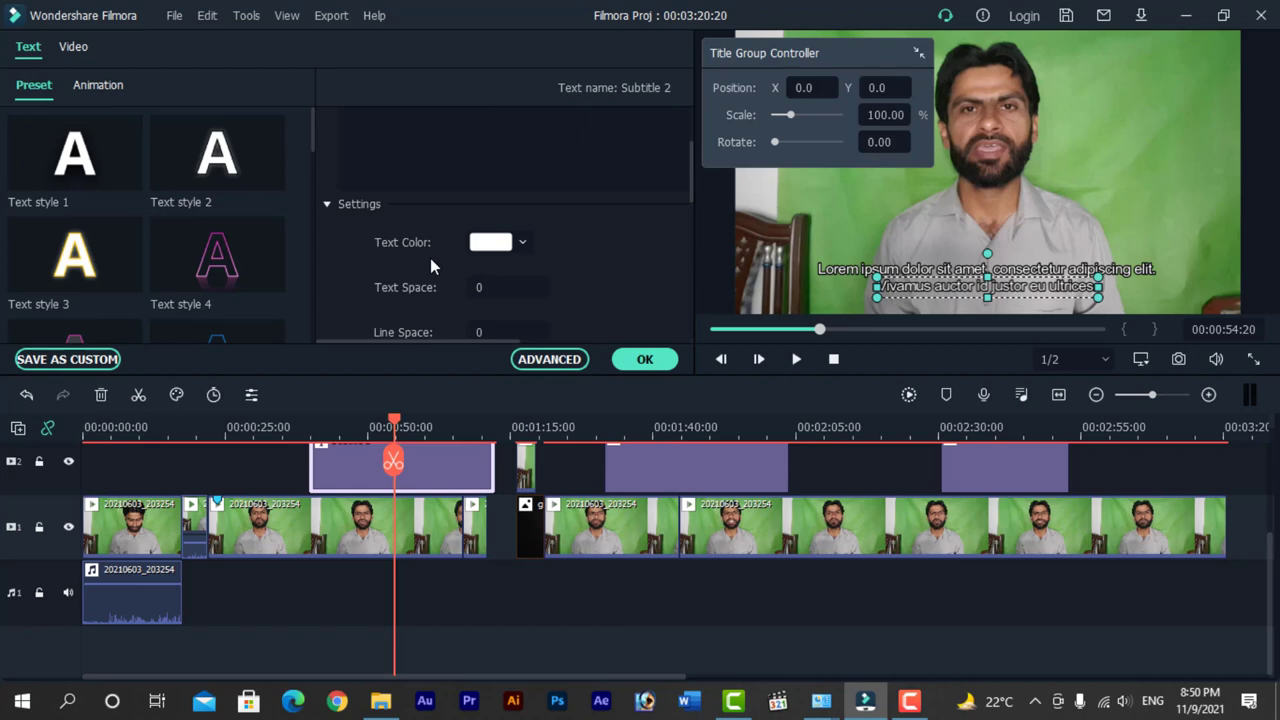
pyautogui.scroll(2, 430, 258)
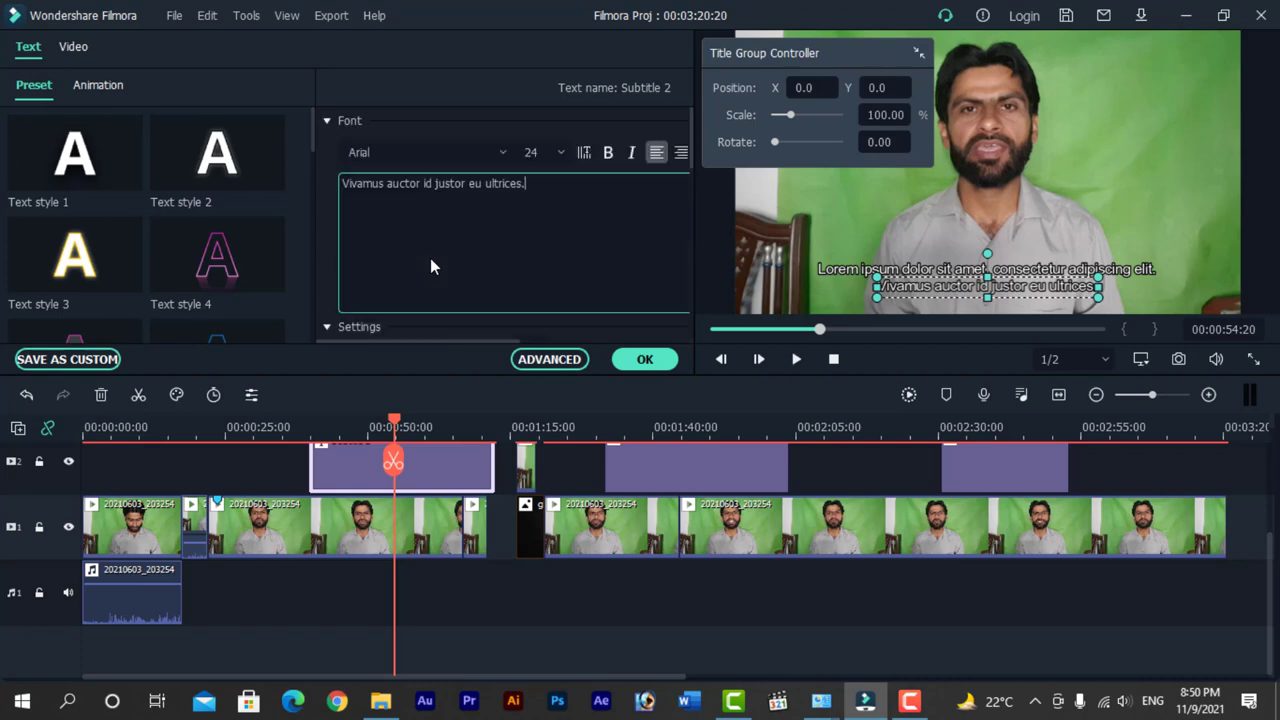
# Try an olive-green text fill and a light yellow-green text border on the second line of Subtitle 2 in Advanced Text Edit
pyautogui.click(547, 360)
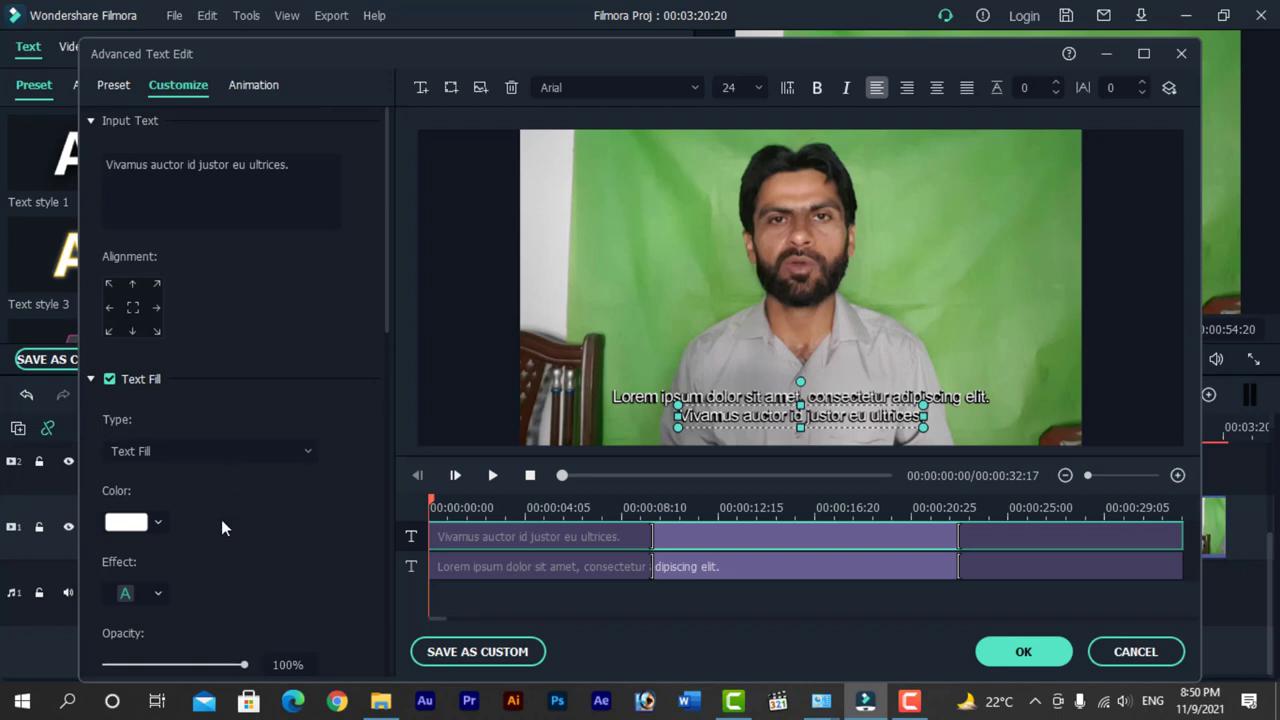
pyautogui.scroll(-2, 222, 520)
pyautogui.scroll(-2, 223, 520)
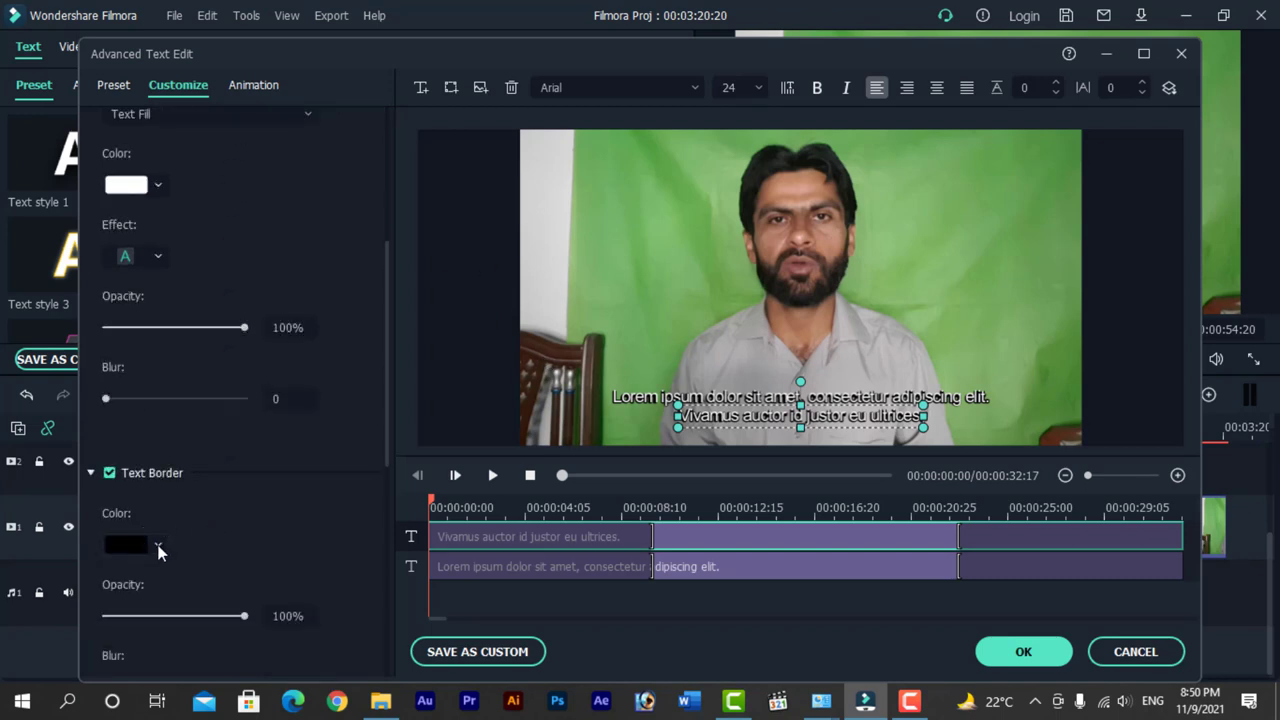
pyautogui.click(155, 185)
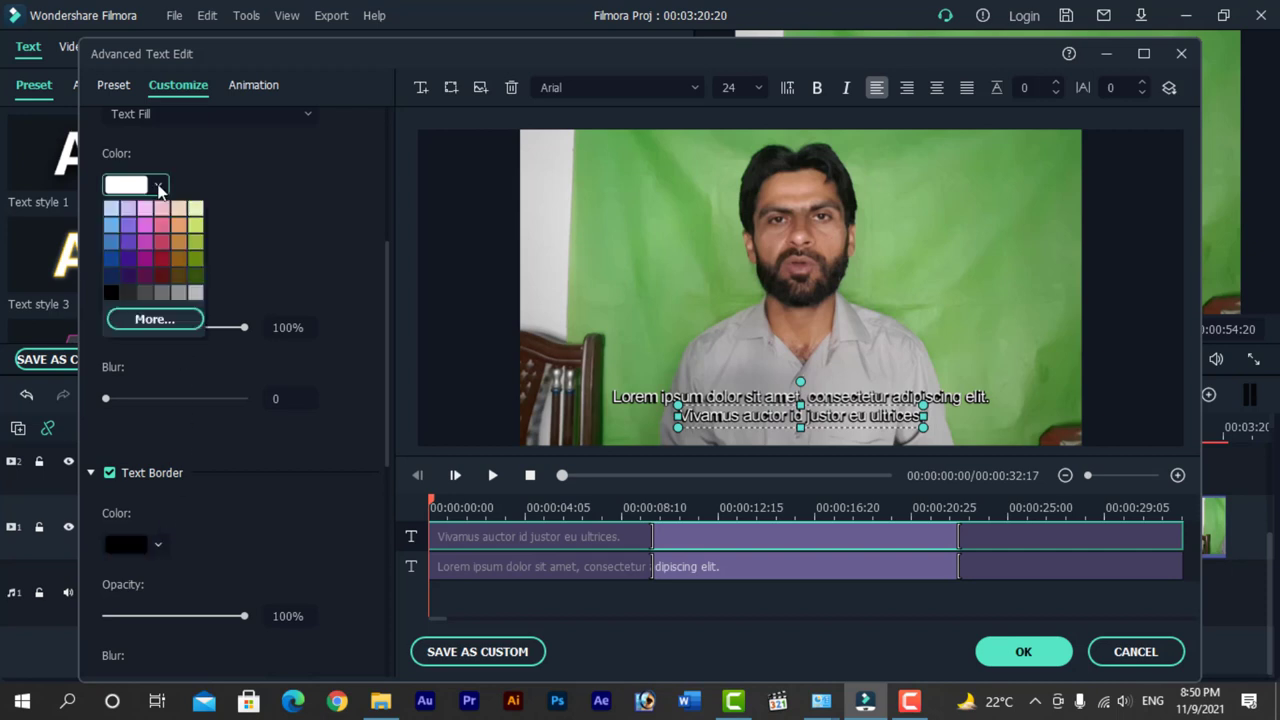
pyautogui.click(197, 242)
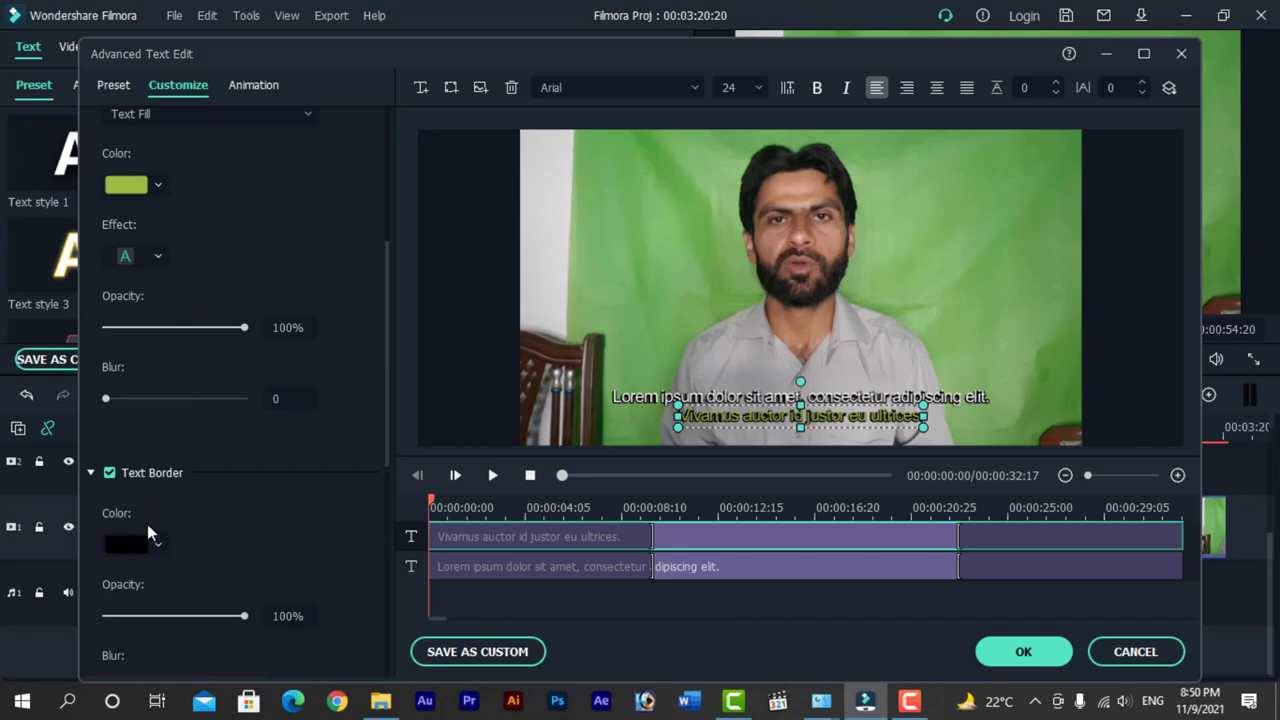
pyautogui.click(160, 546)
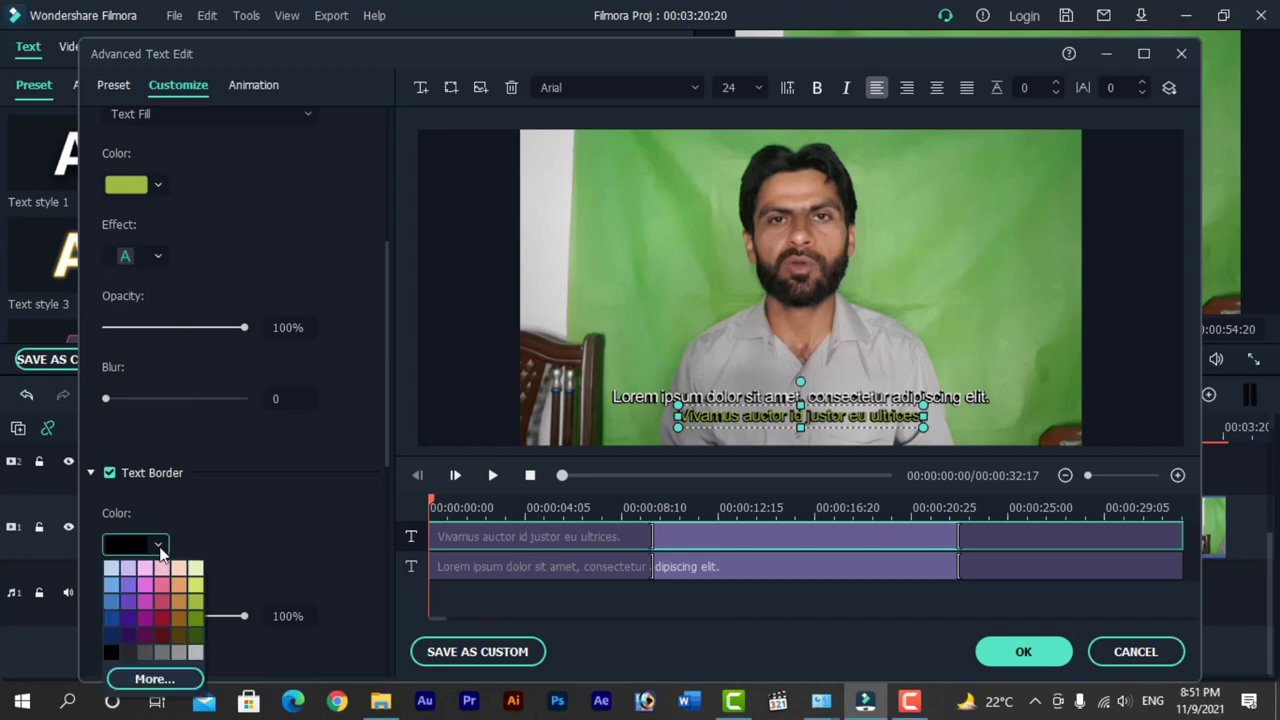
pyautogui.click(196, 586)
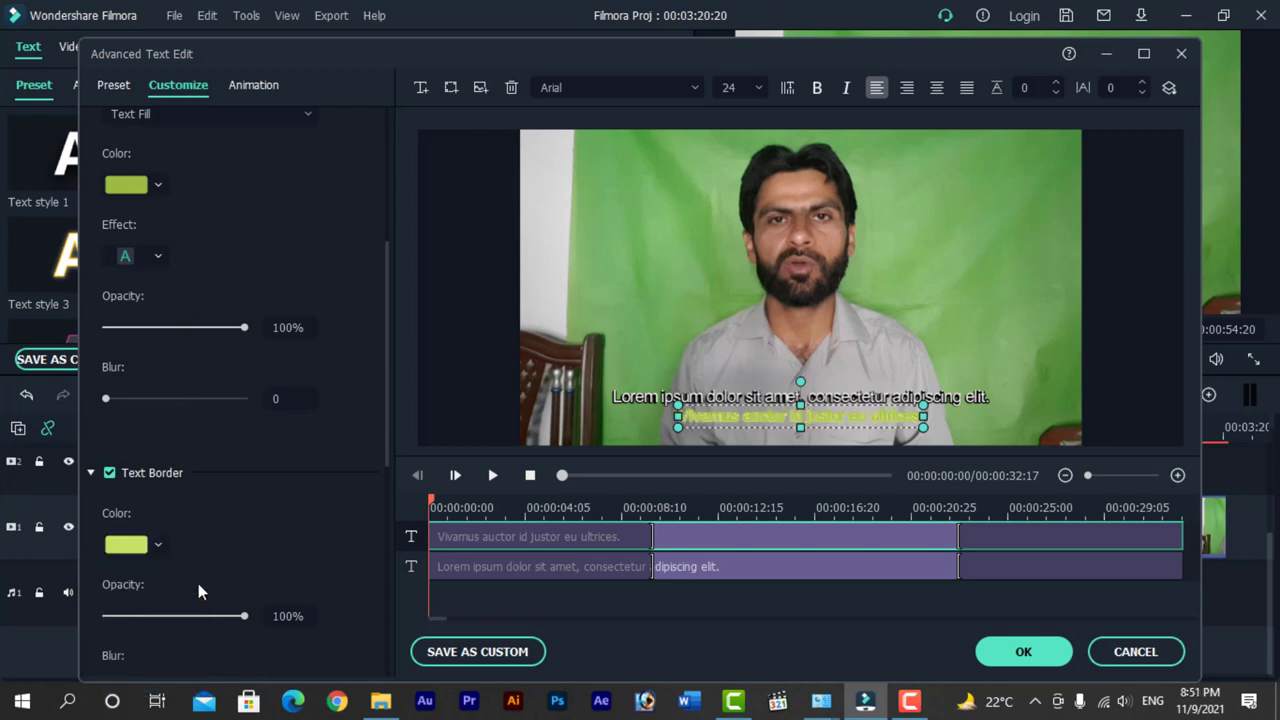
# Try a text fill blur of 2 on the second subtitle line and discard all the advanced text changes
pyautogui.moveTo(244, 616)
pyautogui.mouseDown()
pyautogui.moveTo(92, 620)
pyautogui.moveTo(282, 615)
pyautogui.moveTo(137, 620)
pyautogui.moveTo(77, 606)
pyautogui.moveTo(246, 621)
pyautogui.mouseUp()
pyautogui.moveTo(108, 403)
pyautogui.mouseDown()
pyautogui.moveTo(182, 405)
pyautogui.moveTo(122, 405)
pyautogui.mouseUp()
pyautogui.click(1130, 652)
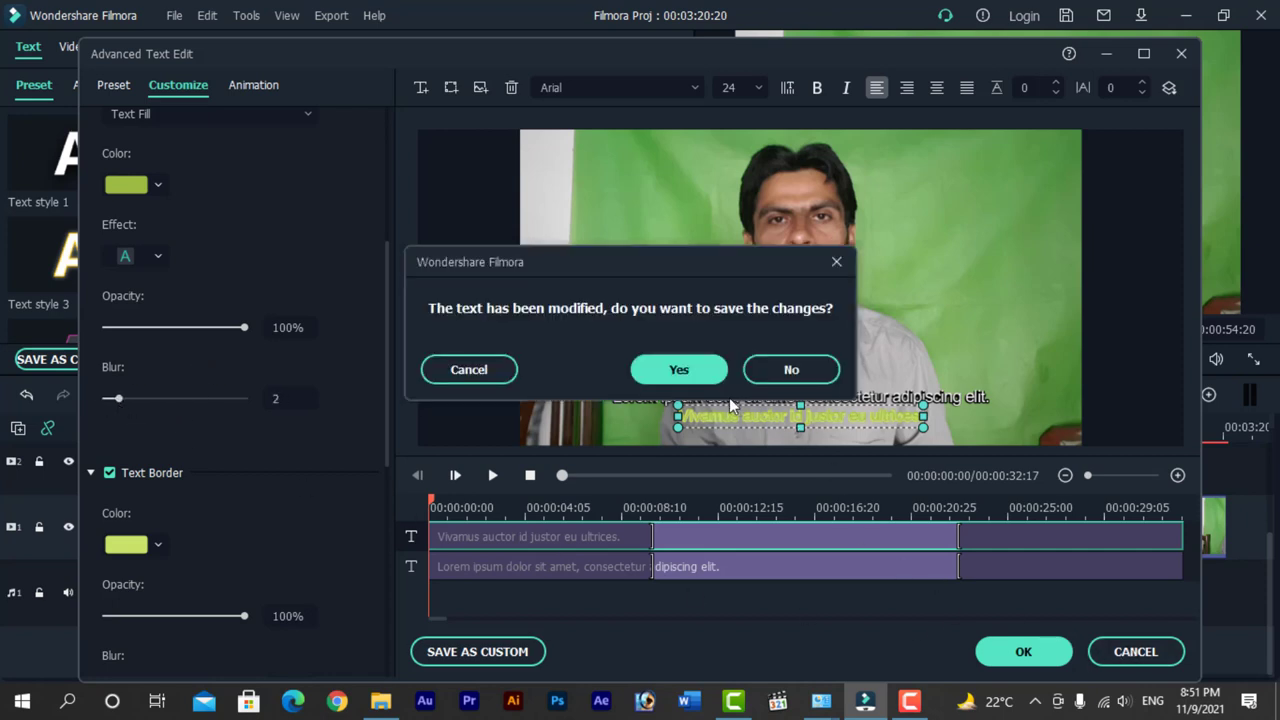
pyautogui.click(784, 368)
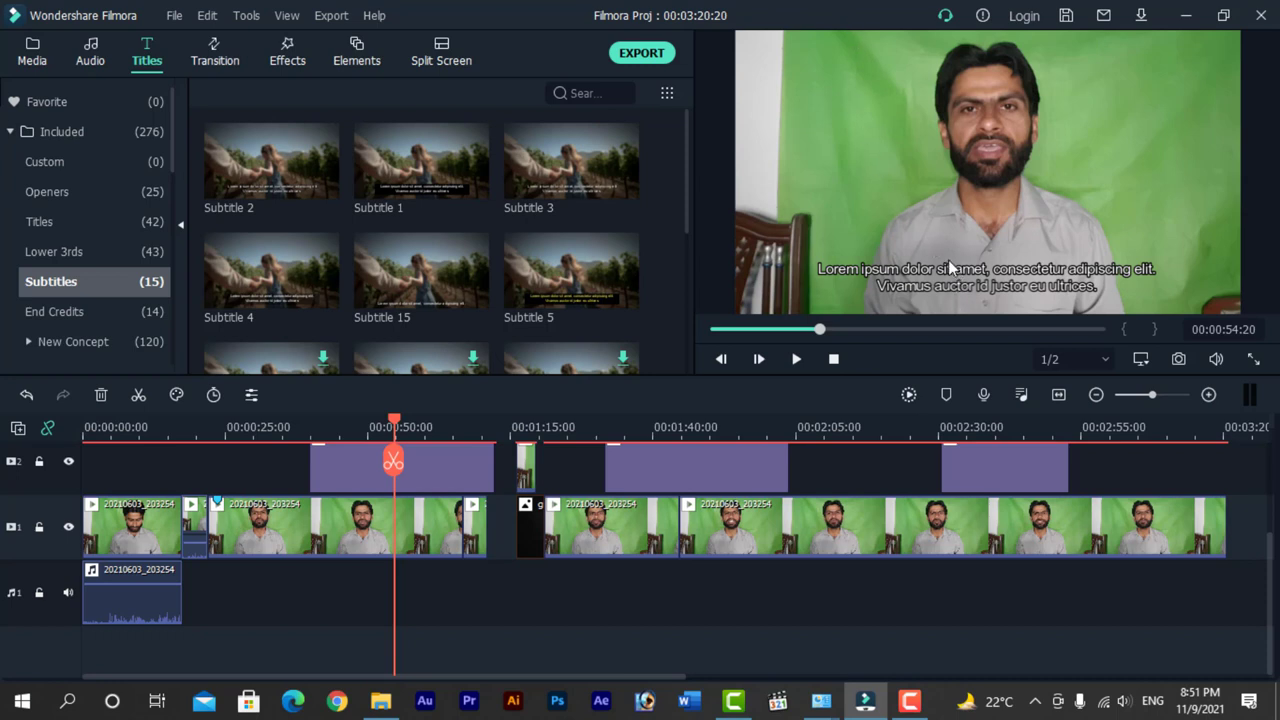
# Move the first line of the Subtitle 2 text straight up in the preview, leaving a wider gap above the second line
pyautogui.click(1010, 272)
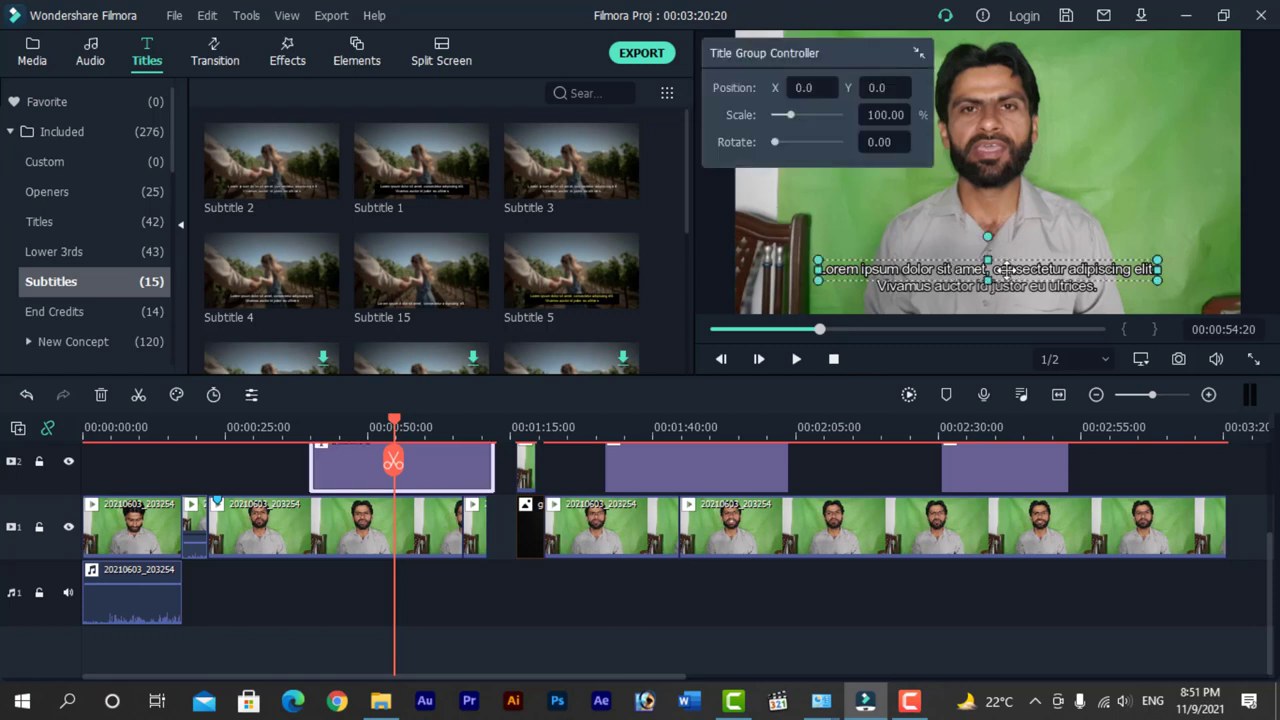
pyautogui.press('Up')
pyautogui.press('Up')
pyautogui.press('Up')
pyautogui.press('Up')
pyautogui.press('Up')
pyautogui.press('Up')
pyautogui.press('Up')
pyautogui.press('Up')
pyautogui.press('Up')
pyautogui.press('Up')
pyautogui.press('Up')
pyautogui.press('Up')
pyautogui.press('Up')
pyautogui.press('Up')
pyautogui.press('Up')
pyautogui.press('Up')
pyautogui.press('Up')
pyautogui.press('Up')
pyautogui.press('Up')
pyautogui.press('Up')
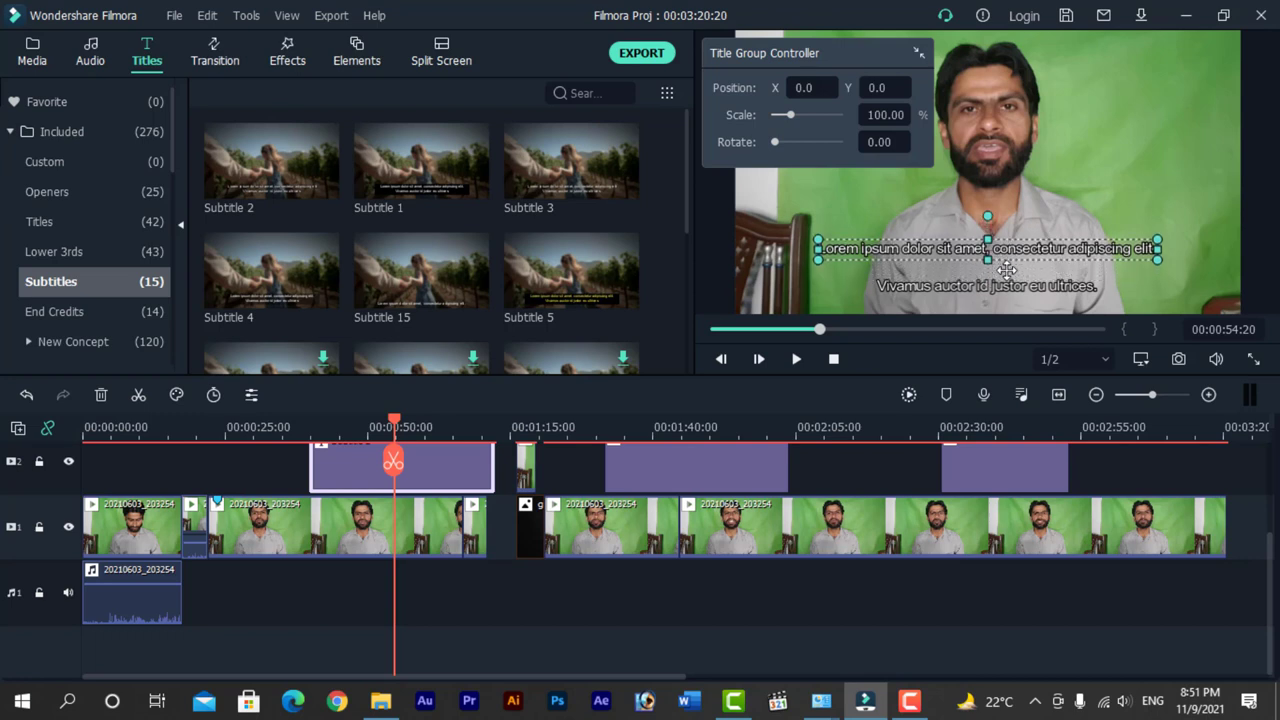
# Move the second line of the Subtitle 2 text straight up until it sits directly beneath the first line
pyautogui.click(980, 284)
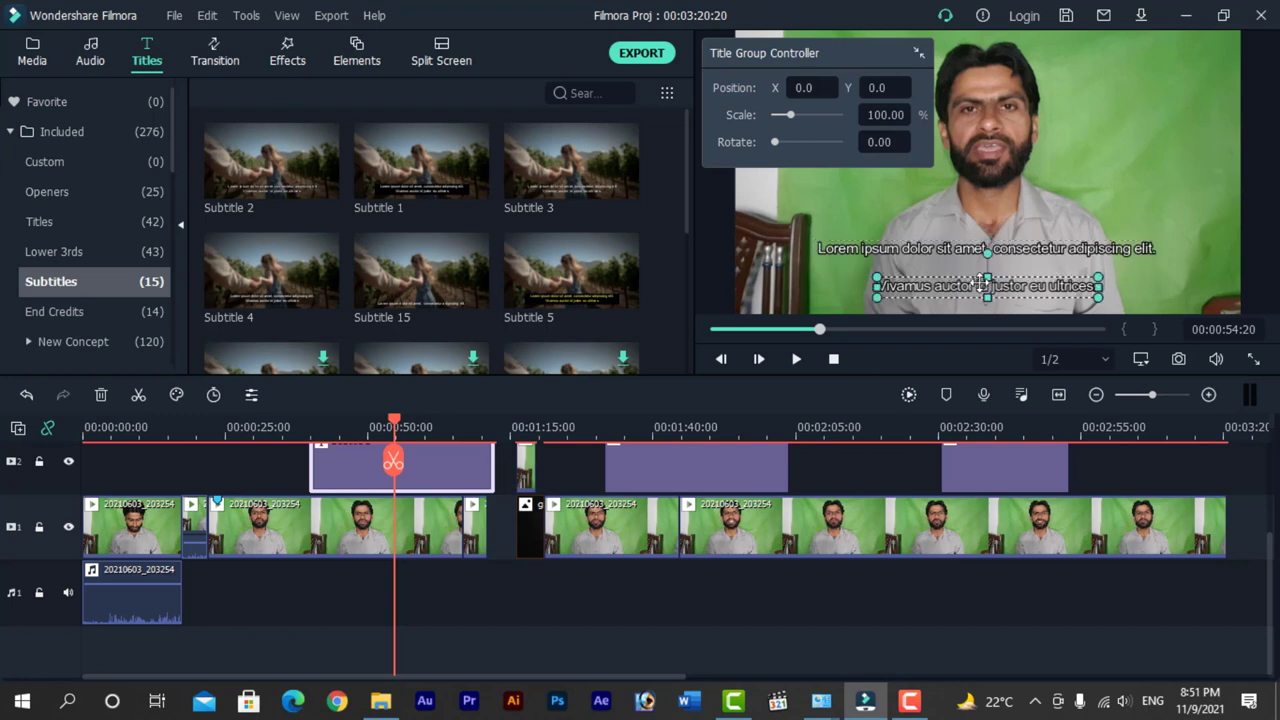
pyautogui.press('Up')
pyautogui.press('Up')
pyautogui.press('Up')
pyautogui.press('Up')
pyautogui.press('Up')
pyautogui.press('Up')
pyautogui.press('Up')
pyautogui.press('Up')
pyautogui.press('Up')
pyautogui.press('Up')
pyautogui.press('Up')
pyautogui.press('Up')
pyautogui.press('Up')
pyautogui.press('Up')
pyautogui.press('Up')
pyautogui.press('Up')
pyautogui.press('Up')
pyautogui.press('Up')
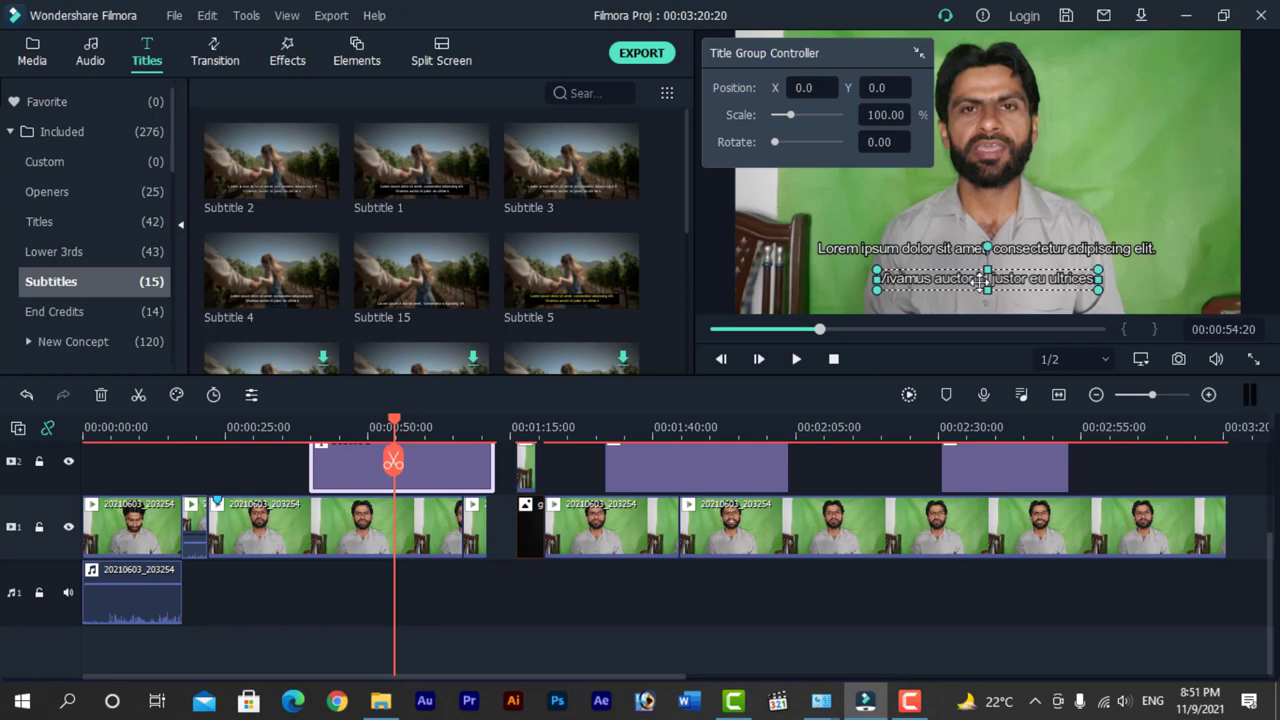
pyautogui.press('Up')
pyautogui.press('Up')
pyautogui.press('Up')
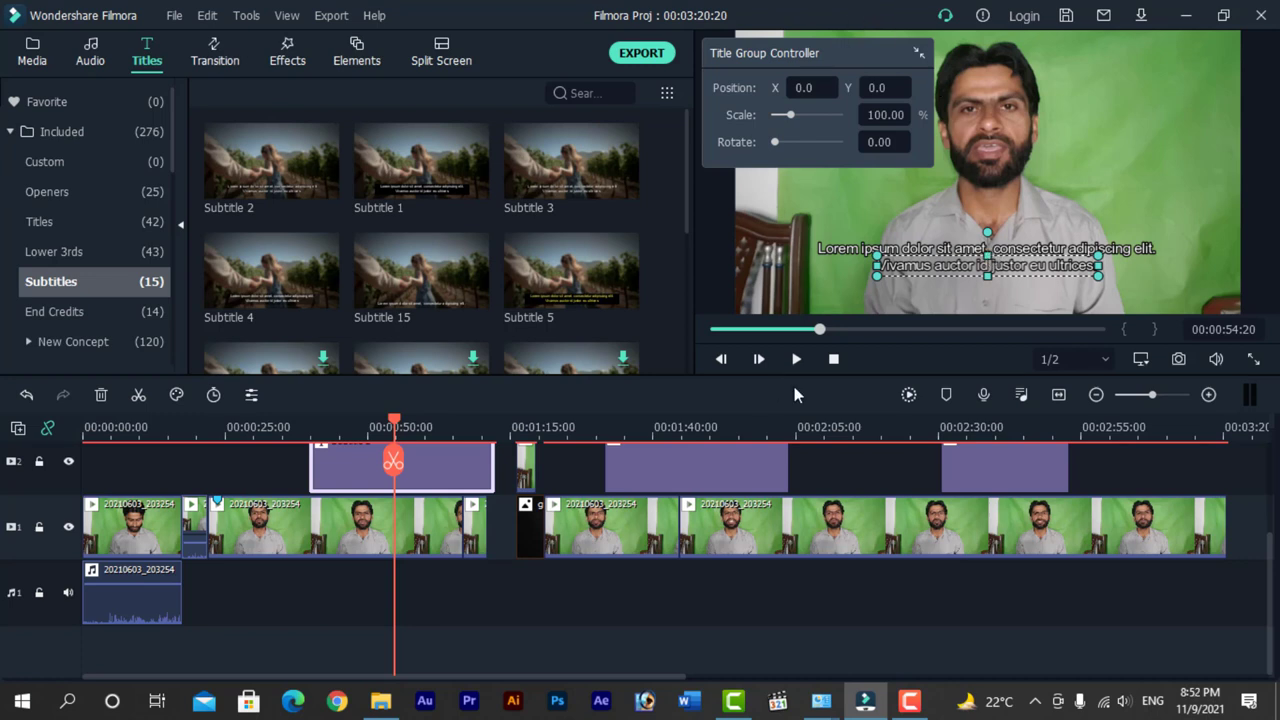
# Open the Subtitle 1 clip in Advanced Text Edit and set its text fill opacity to 89%
pyautogui.click(693, 426)
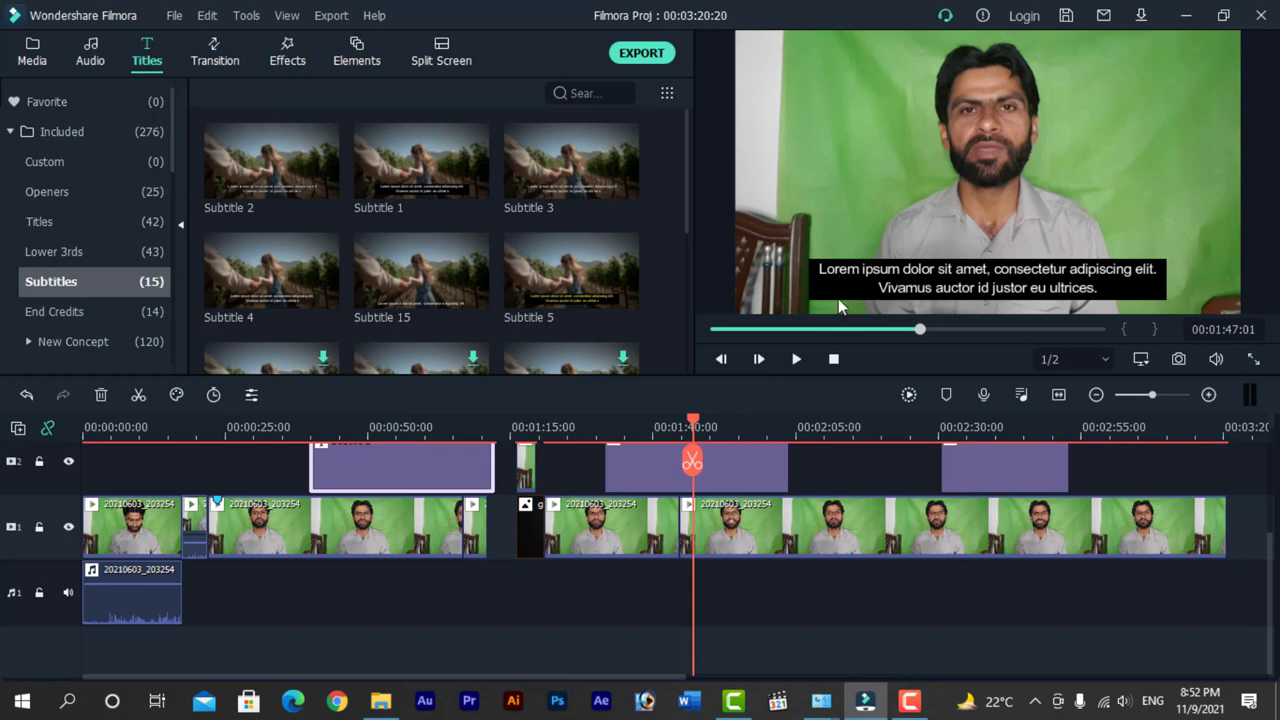
pyautogui.doubleClick(734, 478)
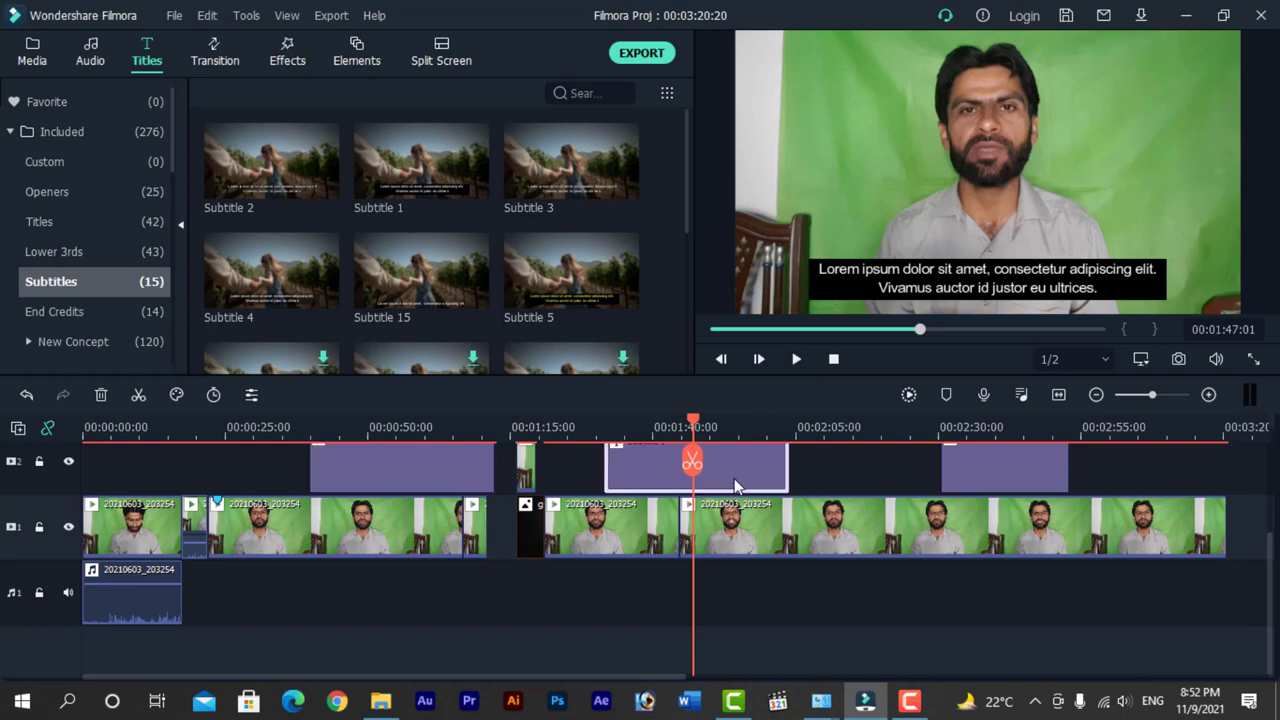
pyautogui.click(536, 359)
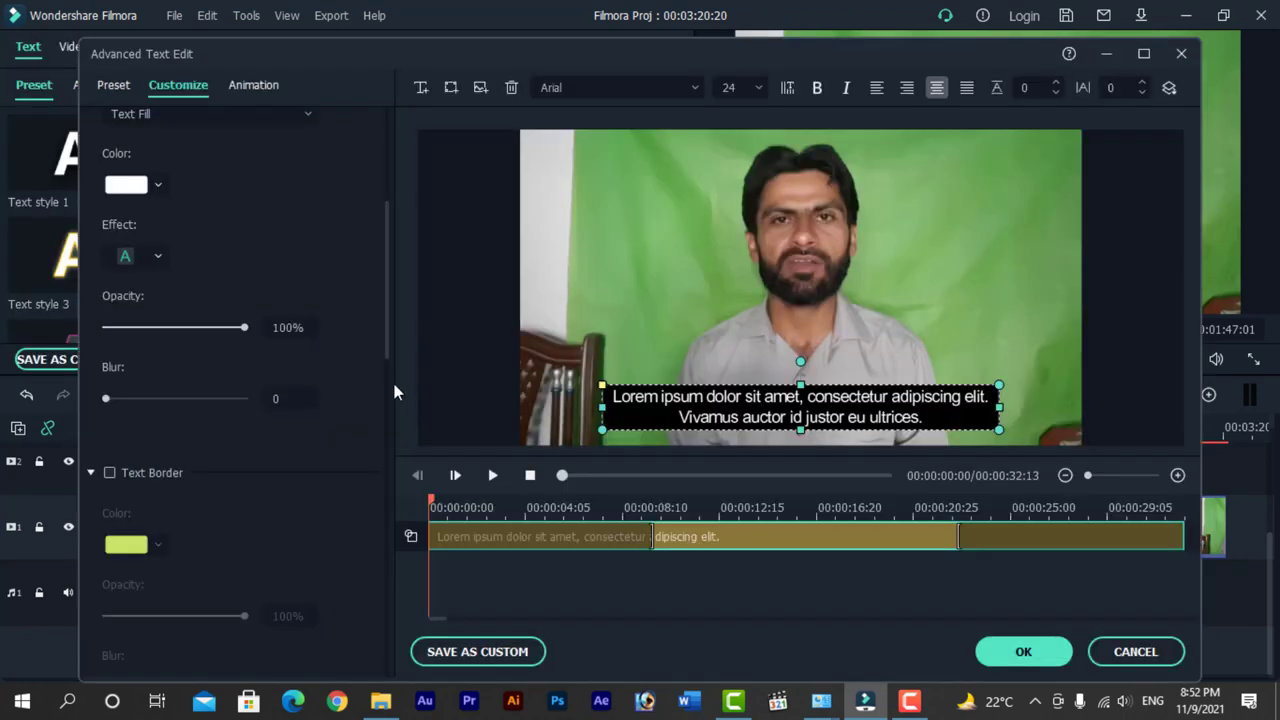
pyautogui.scroll(-5, 305, 480)
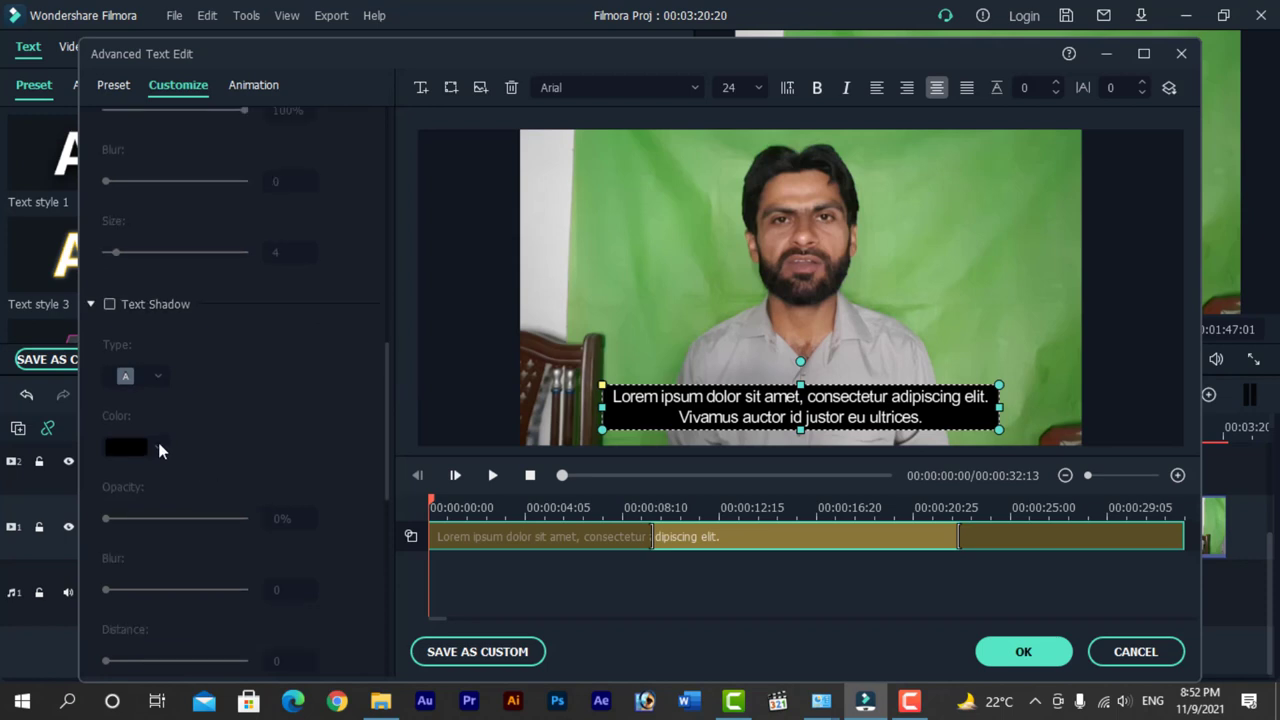
pyautogui.scroll(5, 158, 445)
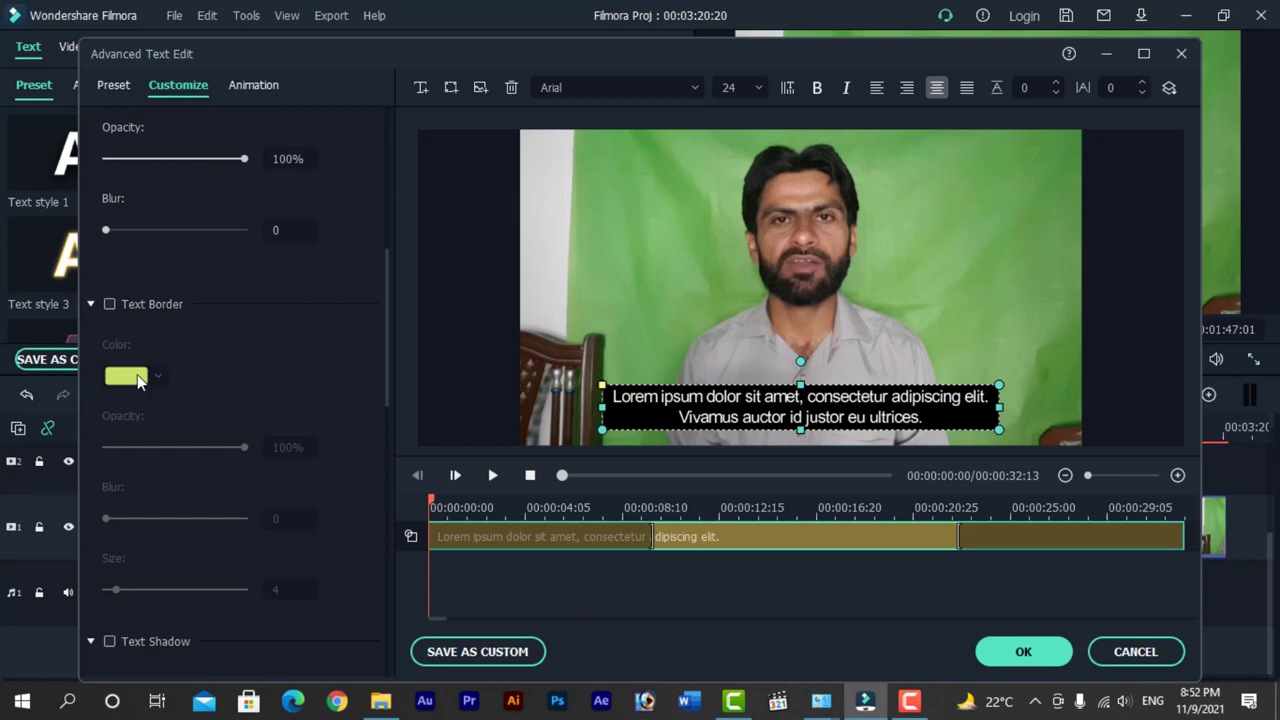
pyautogui.click(165, 159)
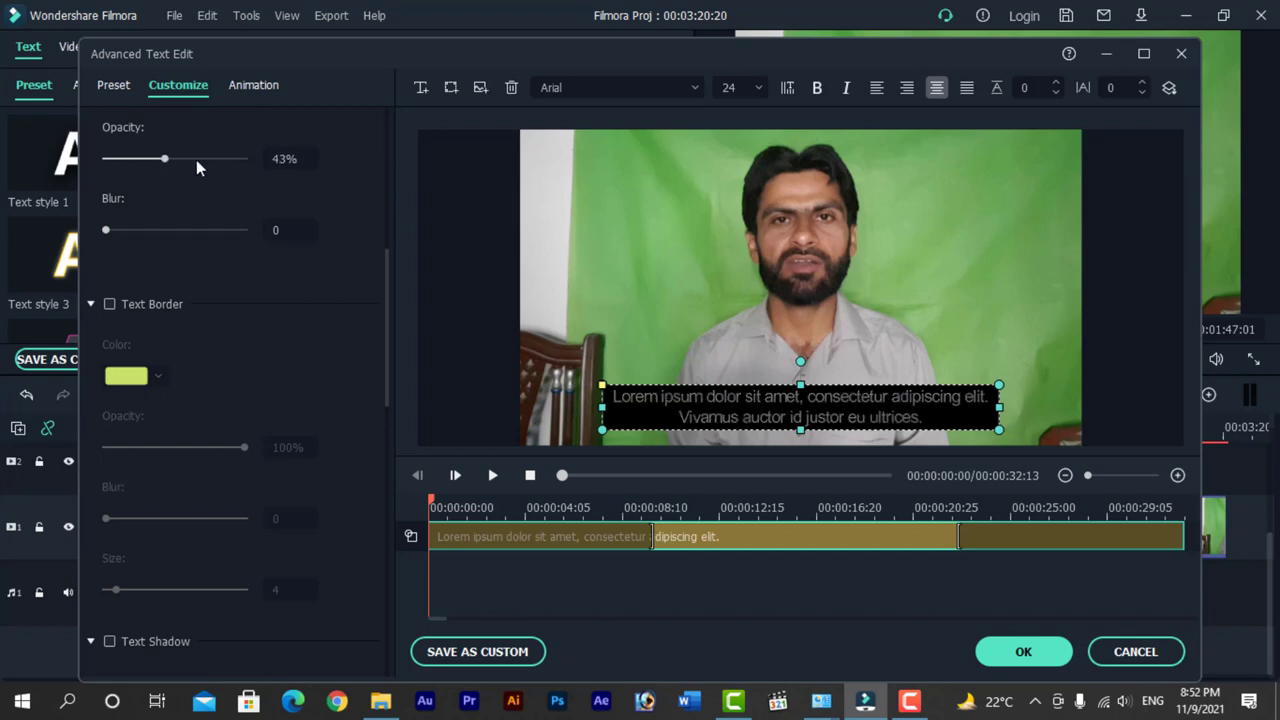
pyautogui.moveTo(165, 159); pyautogui.dragTo(227, 166)
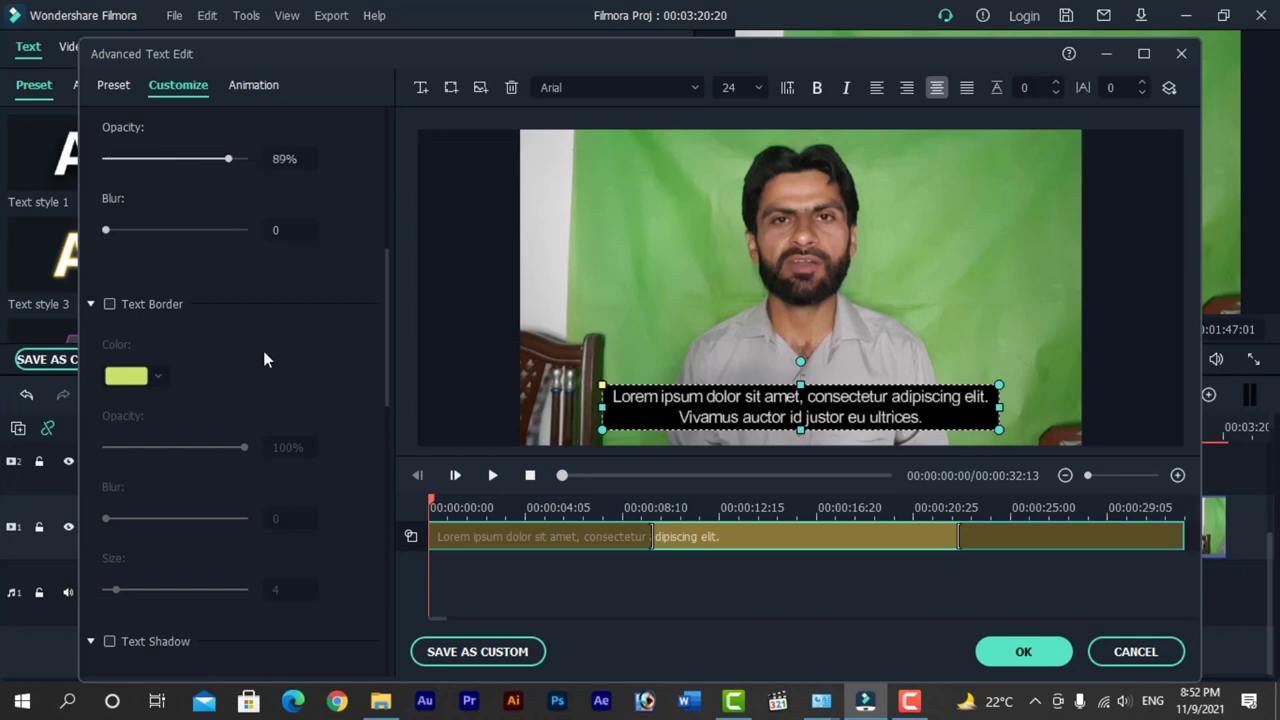
# Set the opacity of Subtitle 1's black shape fill to 48% and apply the advanced text changes
pyautogui.scroll(-5, 248, 403)
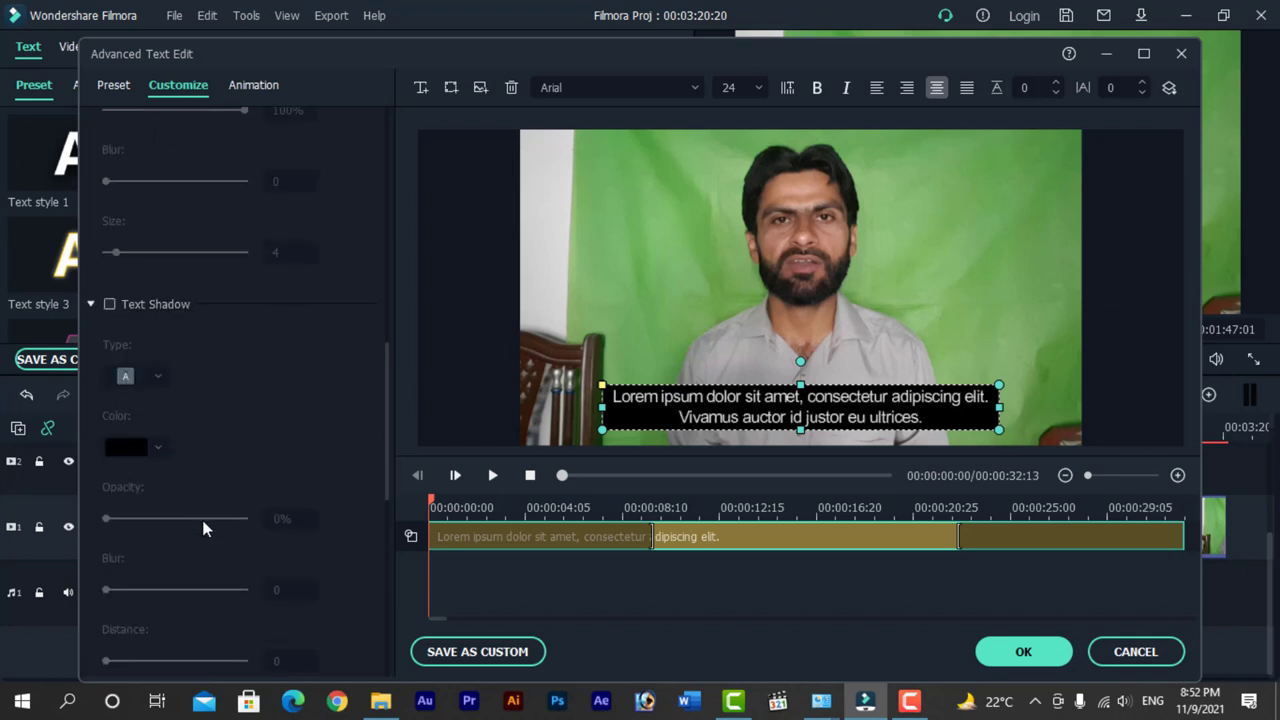
pyautogui.scroll(-4, 141, 516)
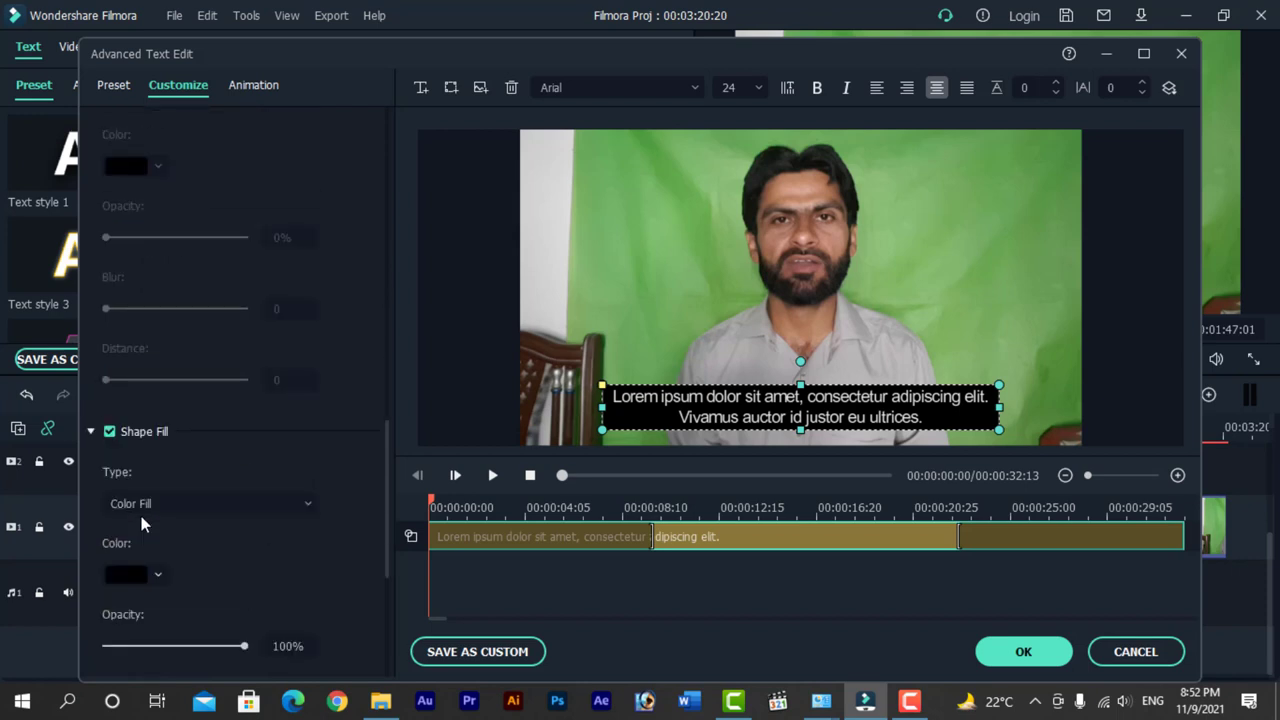
pyautogui.scroll(-2, 185, 511)
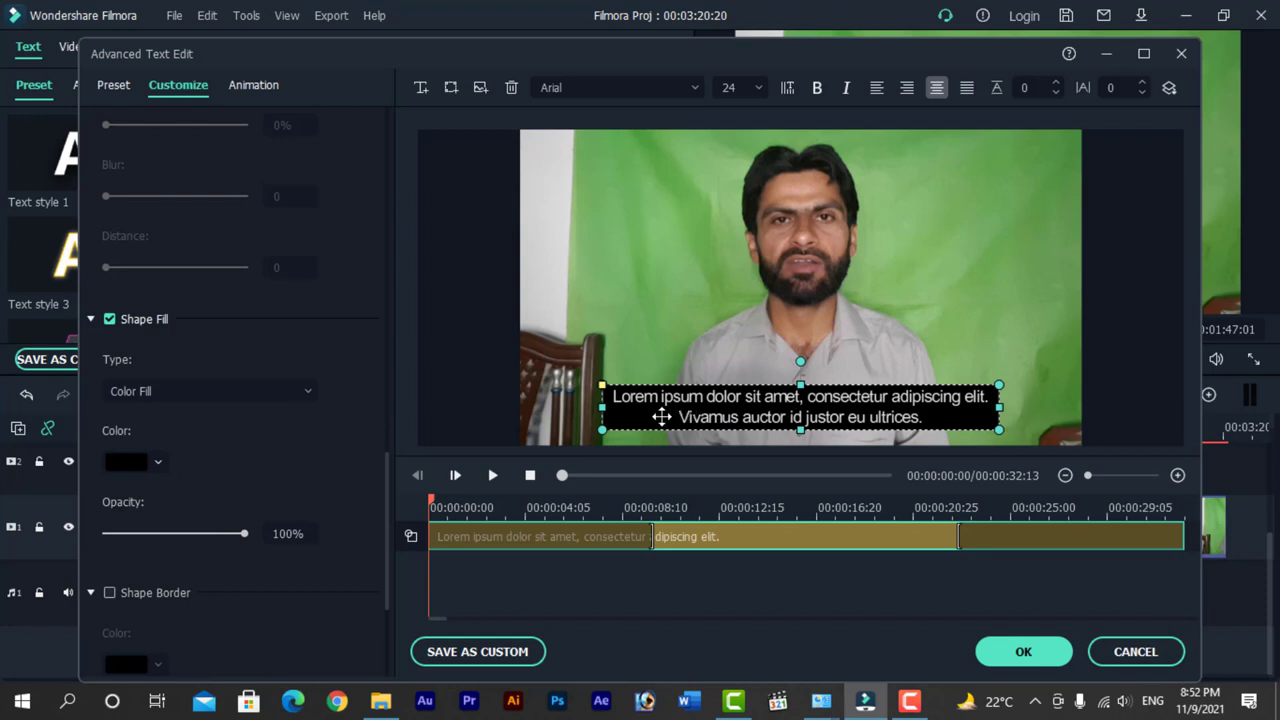
pyautogui.scroll(-1, 274, 470)
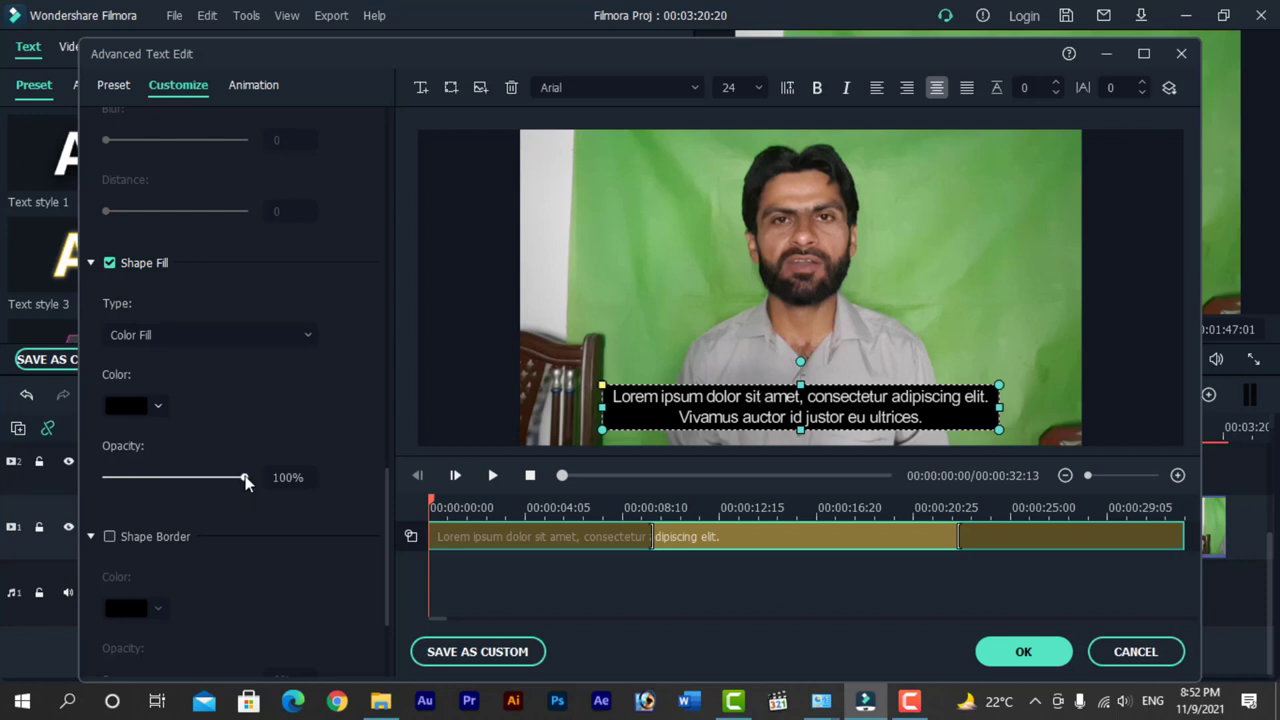
pyautogui.click(158, 406)
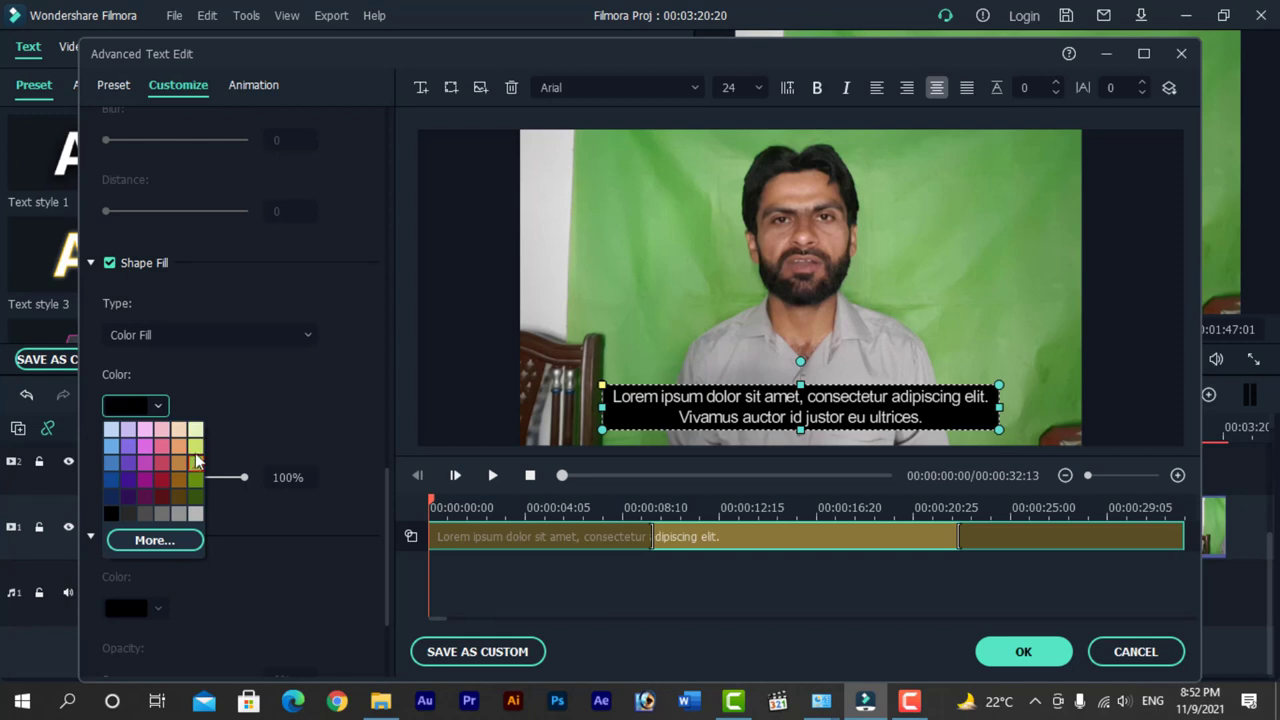
pyautogui.moveTo(244, 477); pyautogui.dragTo(140, 486)
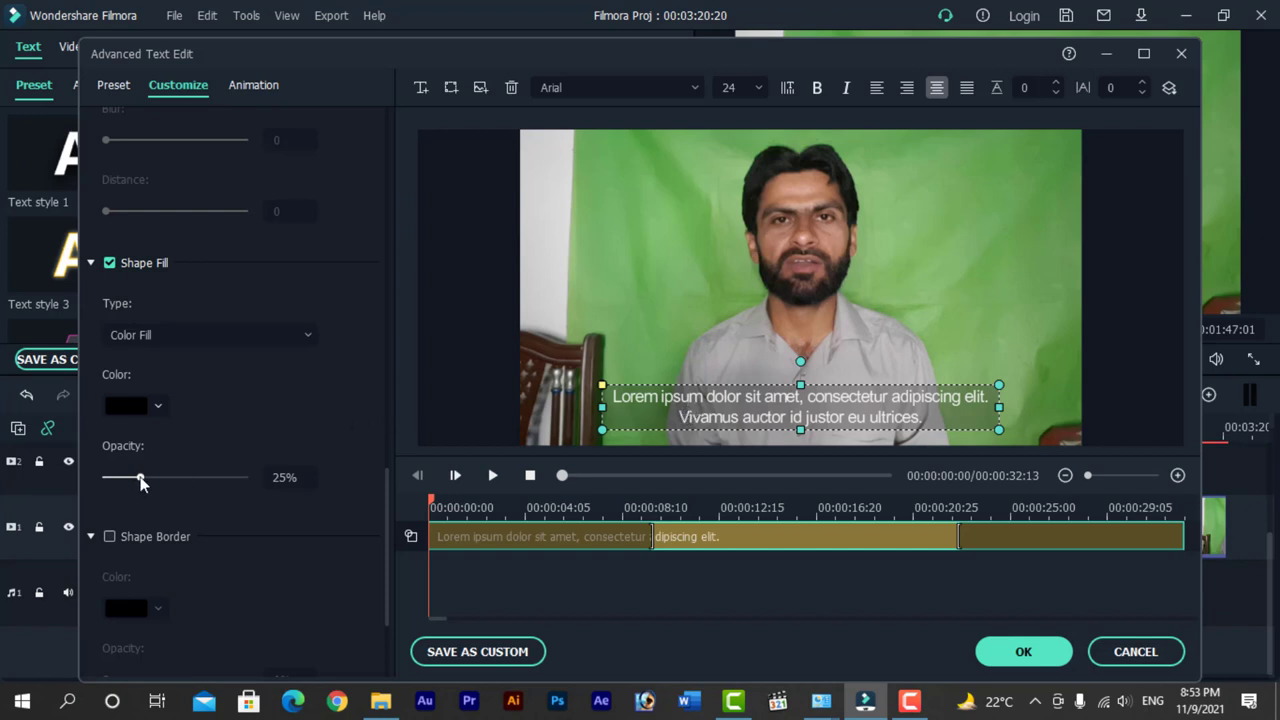
pyautogui.moveTo(141, 482); pyautogui.dragTo(311, 494)
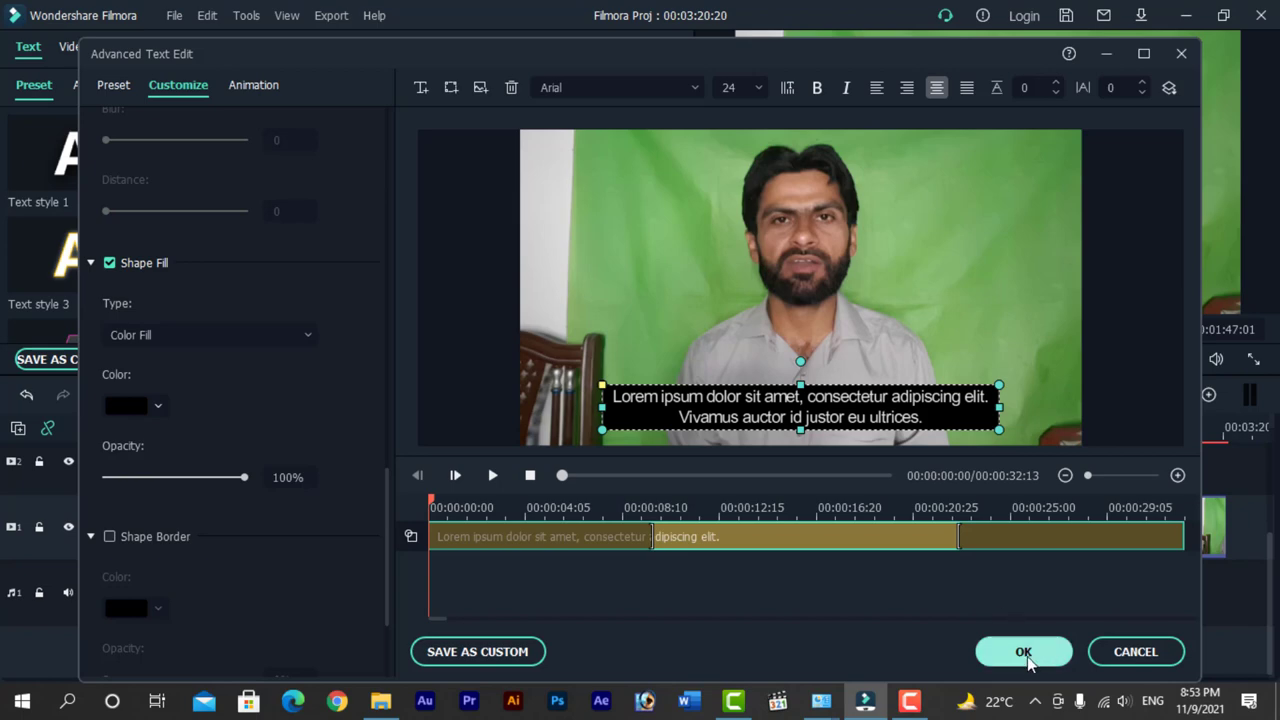
pyautogui.click(176, 479)
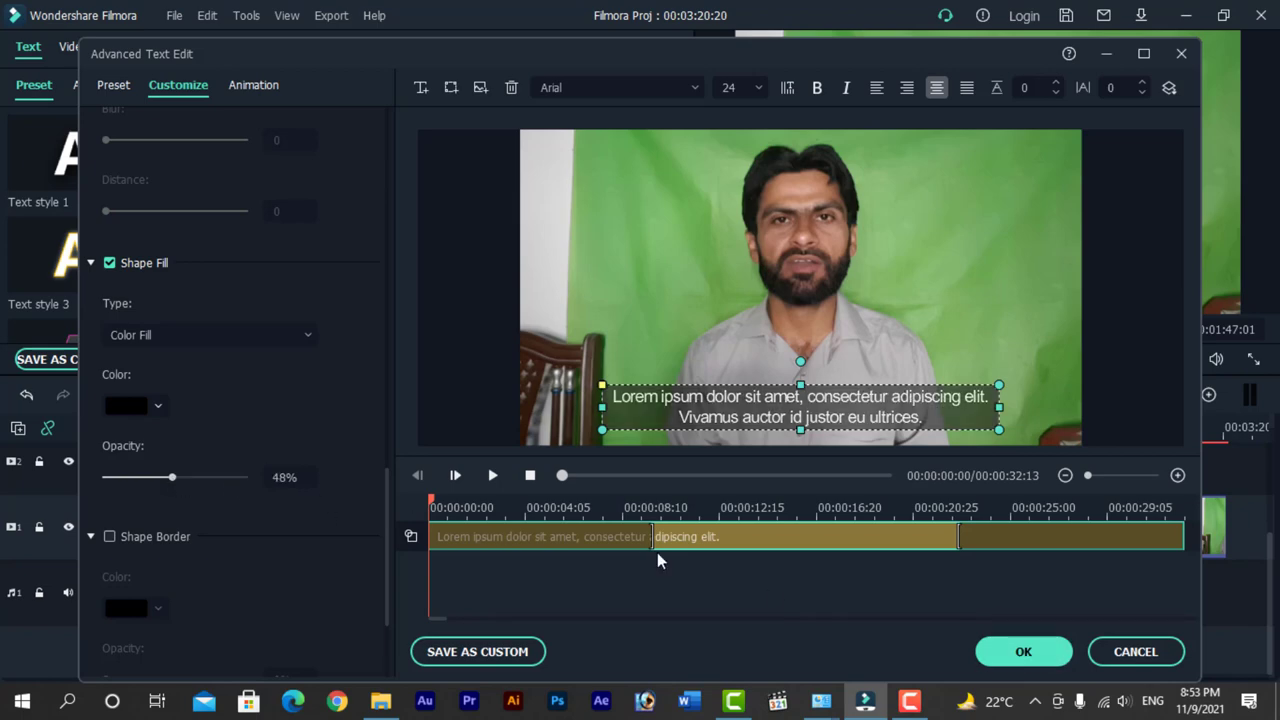
pyautogui.click(1020, 652)
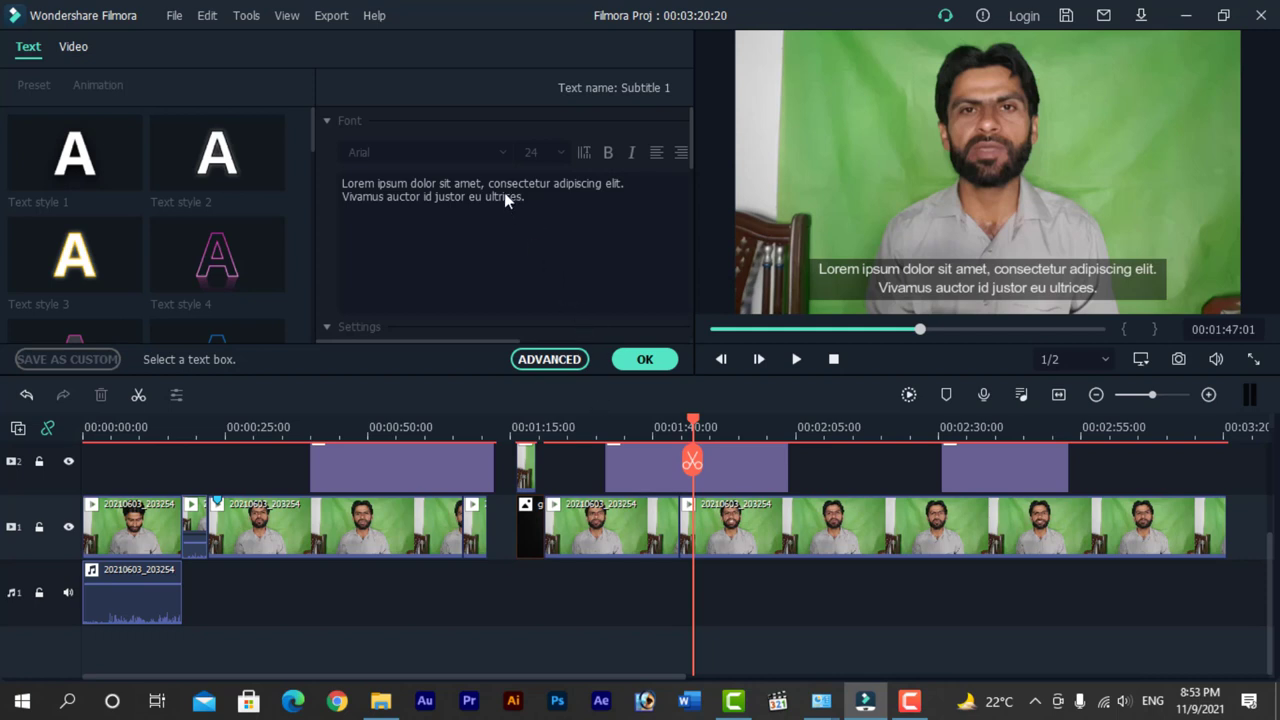
pyautogui.click(643, 359)
# Try replacing the whole Subtitle 1 text with "jjjj" and undo the replacement
pyautogui.doubleClick(665, 477)
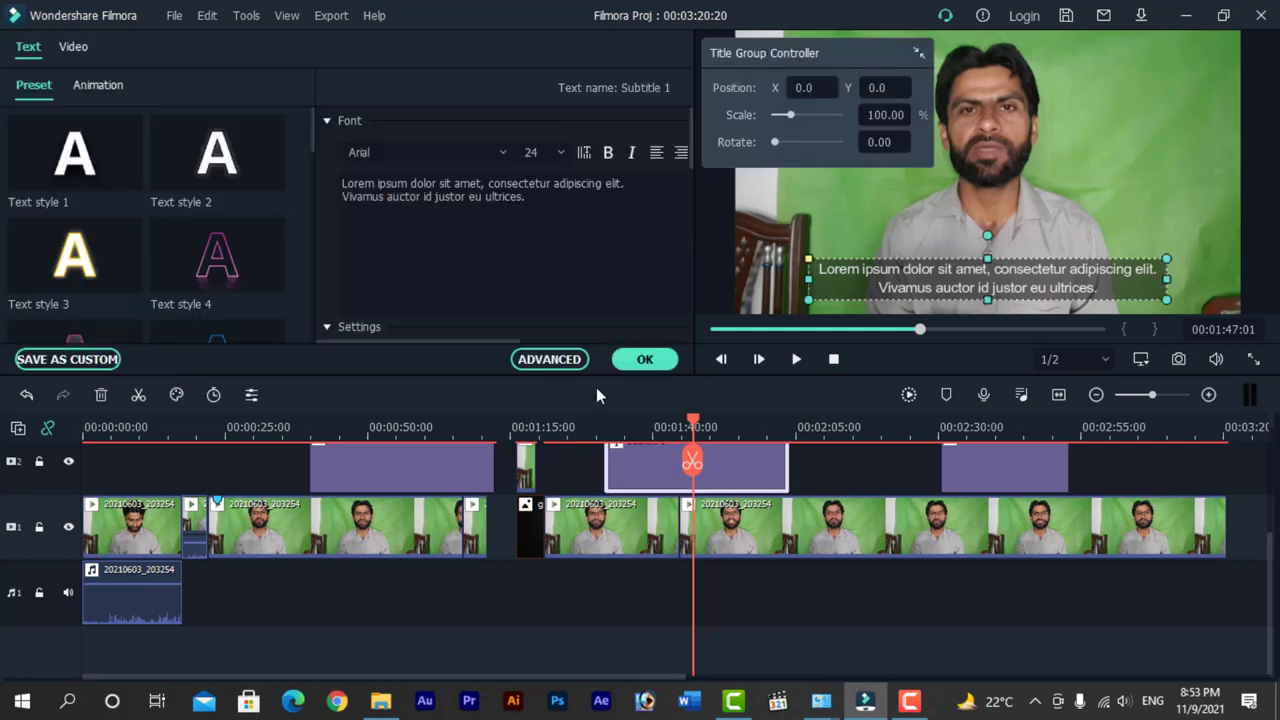
pyautogui.moveTo(477, 183); pyautogui.dragTo(526, 197)
pyautogui.hotkey('ctrl', 'a')
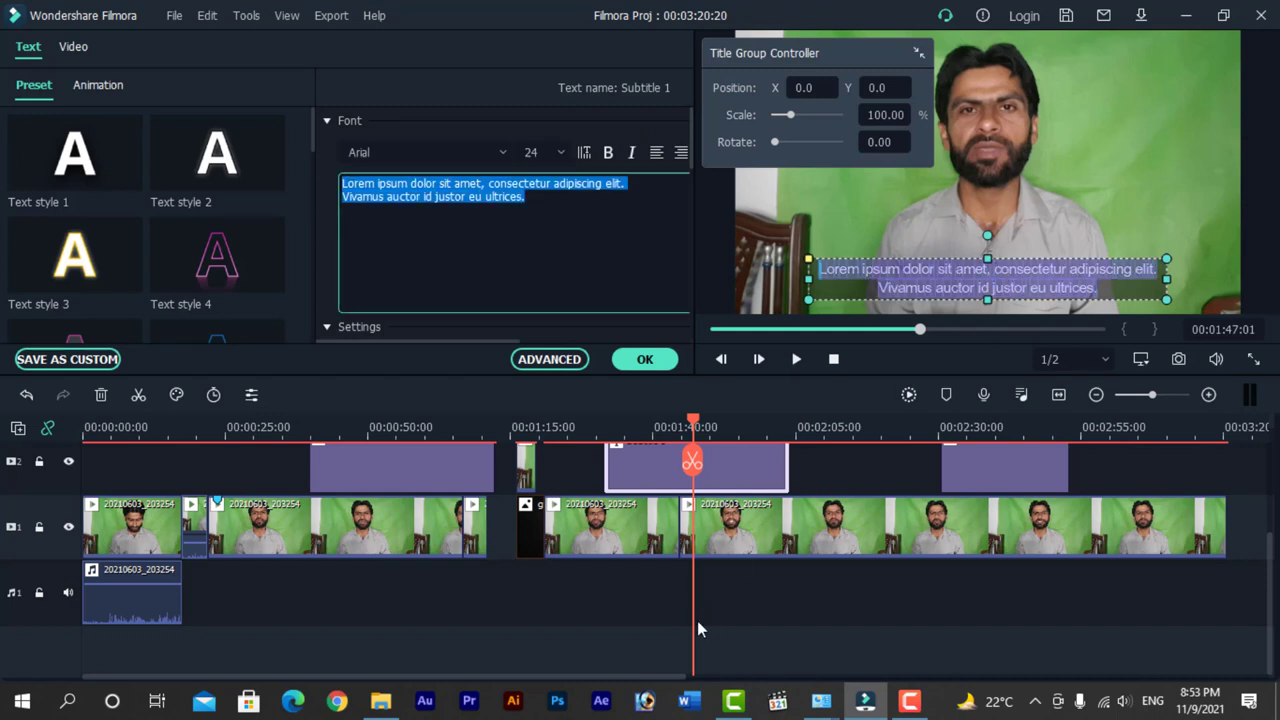
pyautogui.write('jjjj')
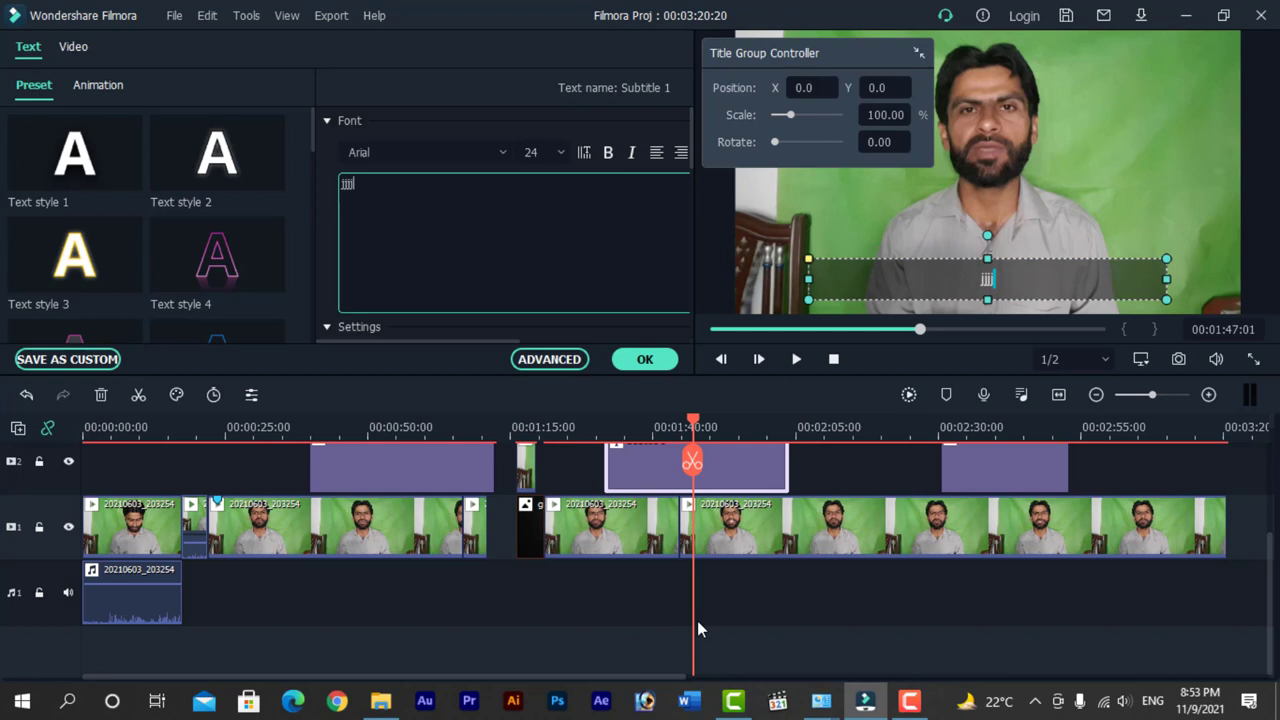
pyautogui.hotkey('ctrl', 'z')
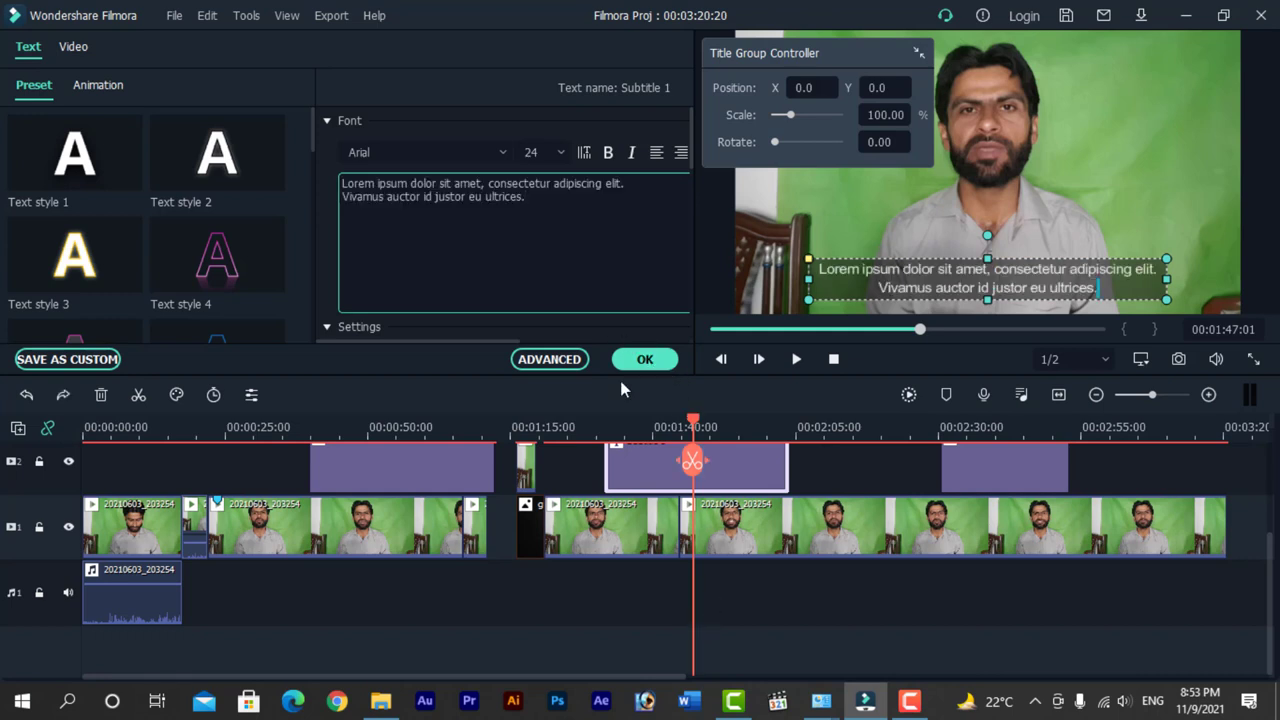
pyautogui.click(814, 477)
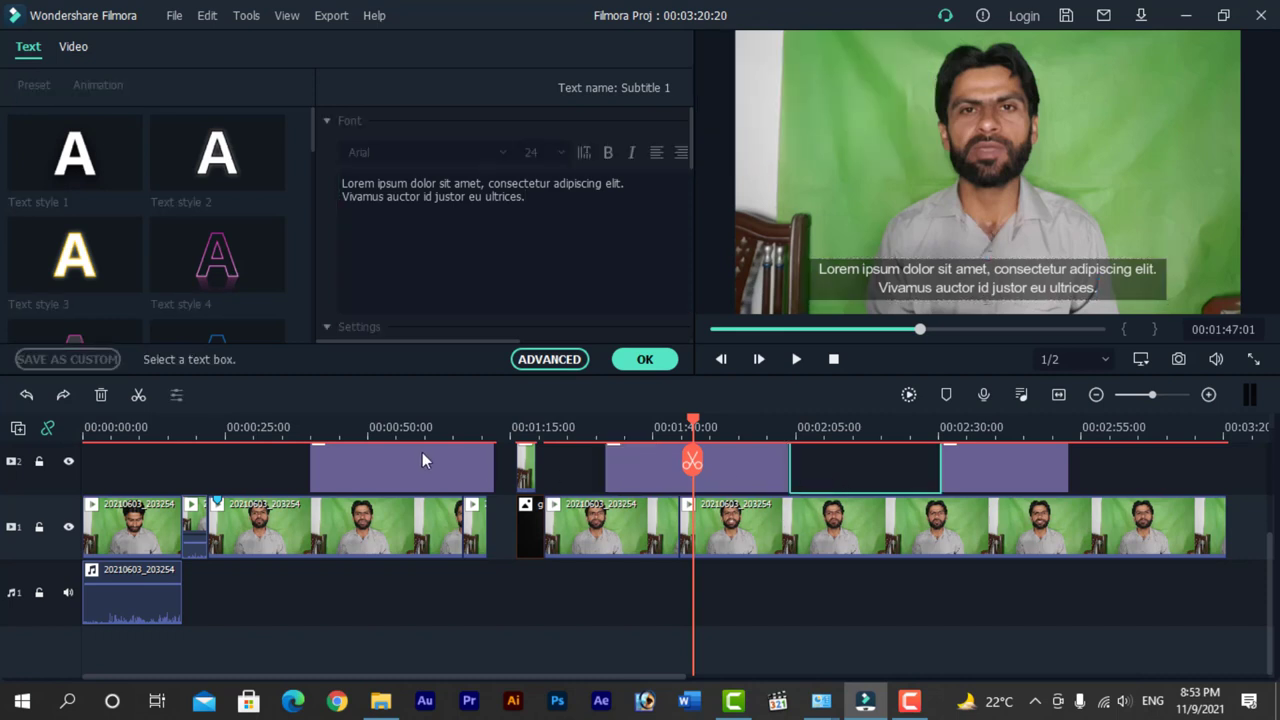
# Move the Subtitle 2 clip earlier to start near the beginning of the video and place the Subtitle 1 clip directly after it
pyautogui.moveTo(386, 460); pyautogui.dragTo(191, 468)
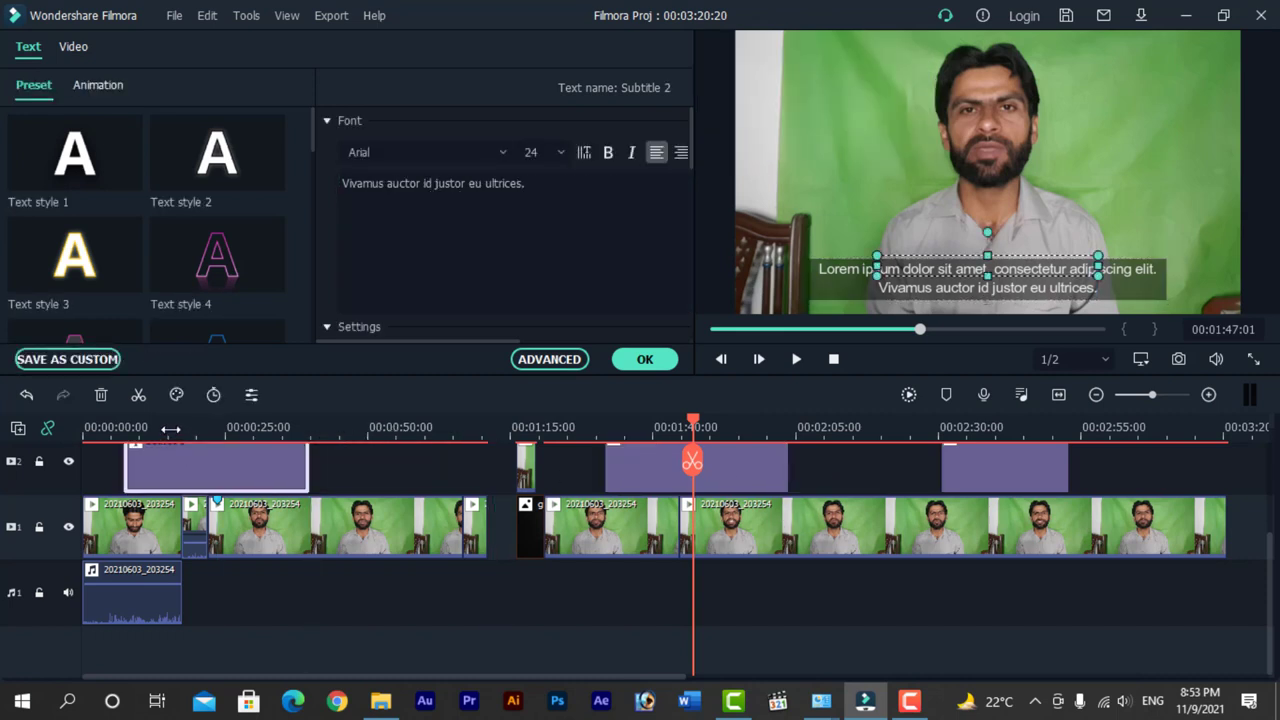
pyautogui.click(170, 429)
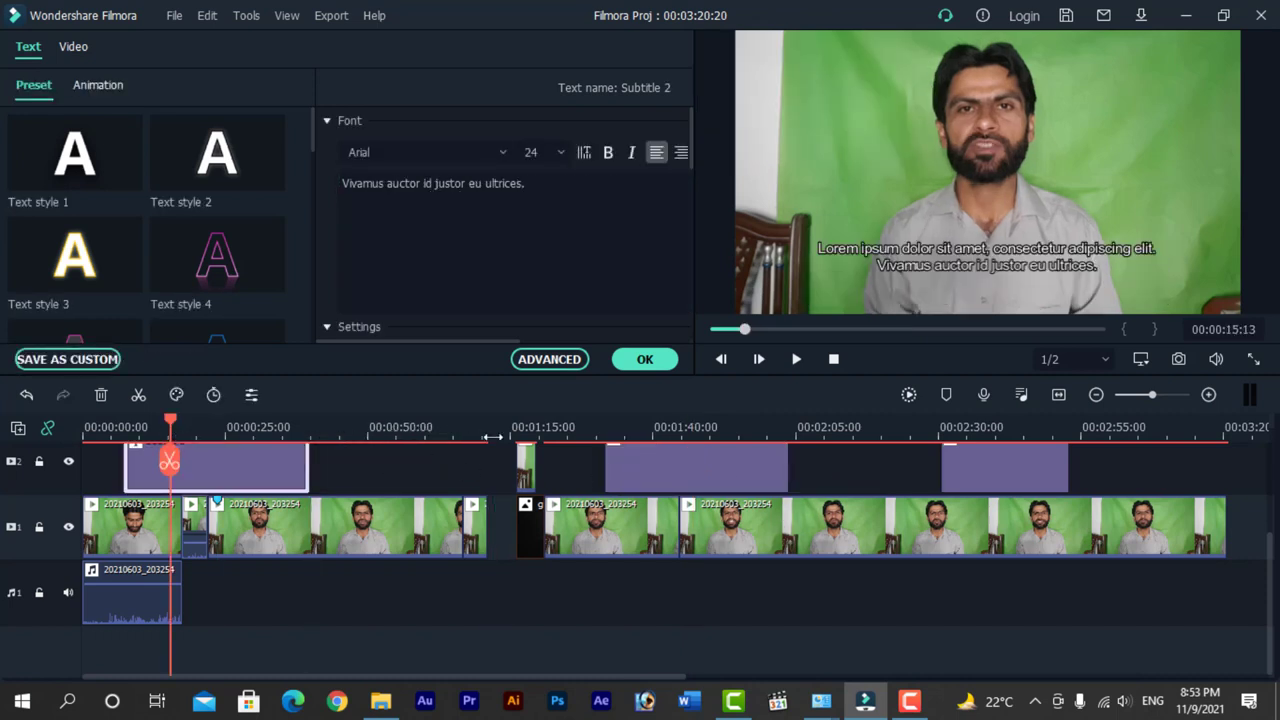
pyautogui.moveTo(633, 482); pyautogui.dragTo(362, 464)
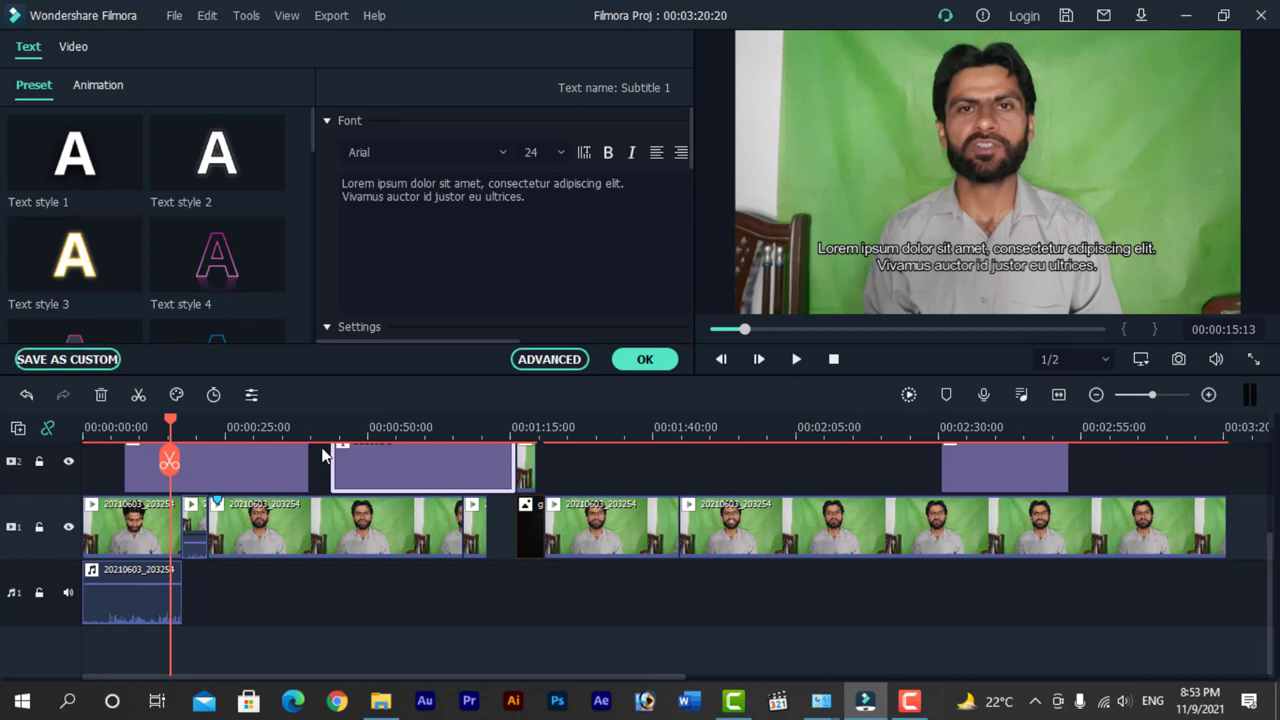
pyautogui.moveTo(379, 457); pyautogui.dragTo(367, 465)
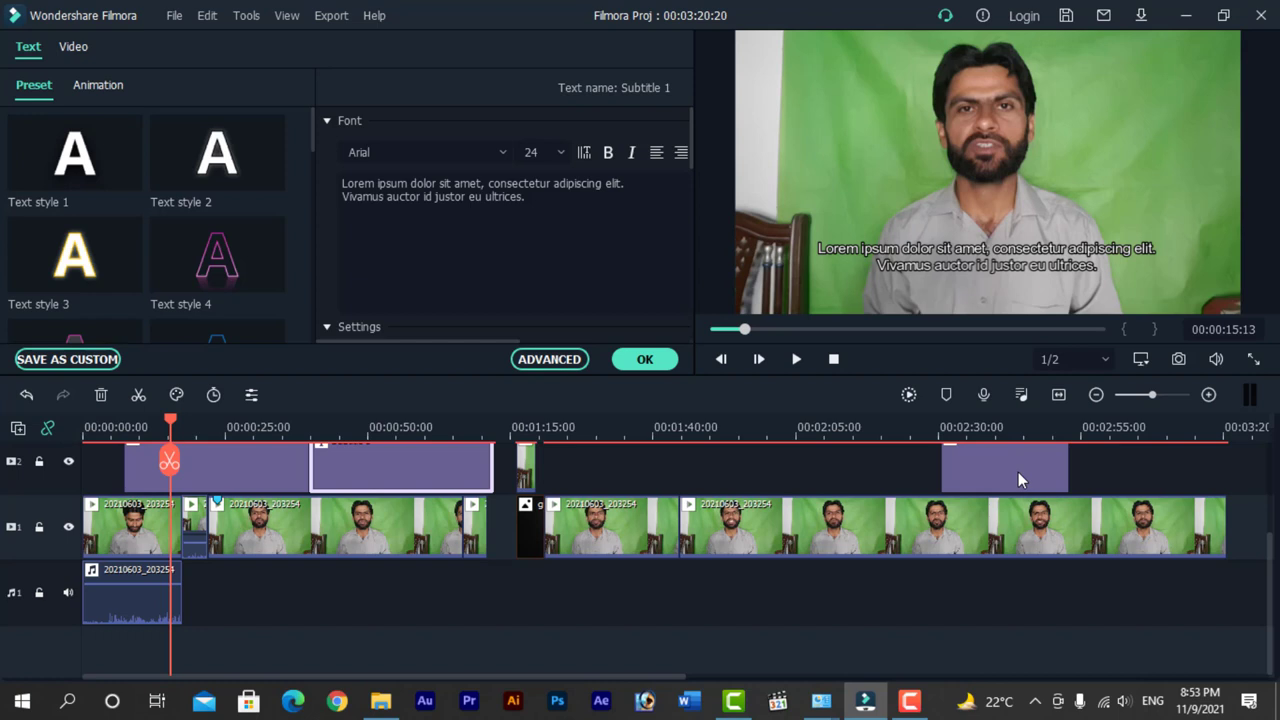
# Move the Subtitle 5 clip to just after the short clip on track 2 and extend its end to about 2:10
pyautogui.moveTo(1018, 472); pyautogui.dragTo(641, 480)
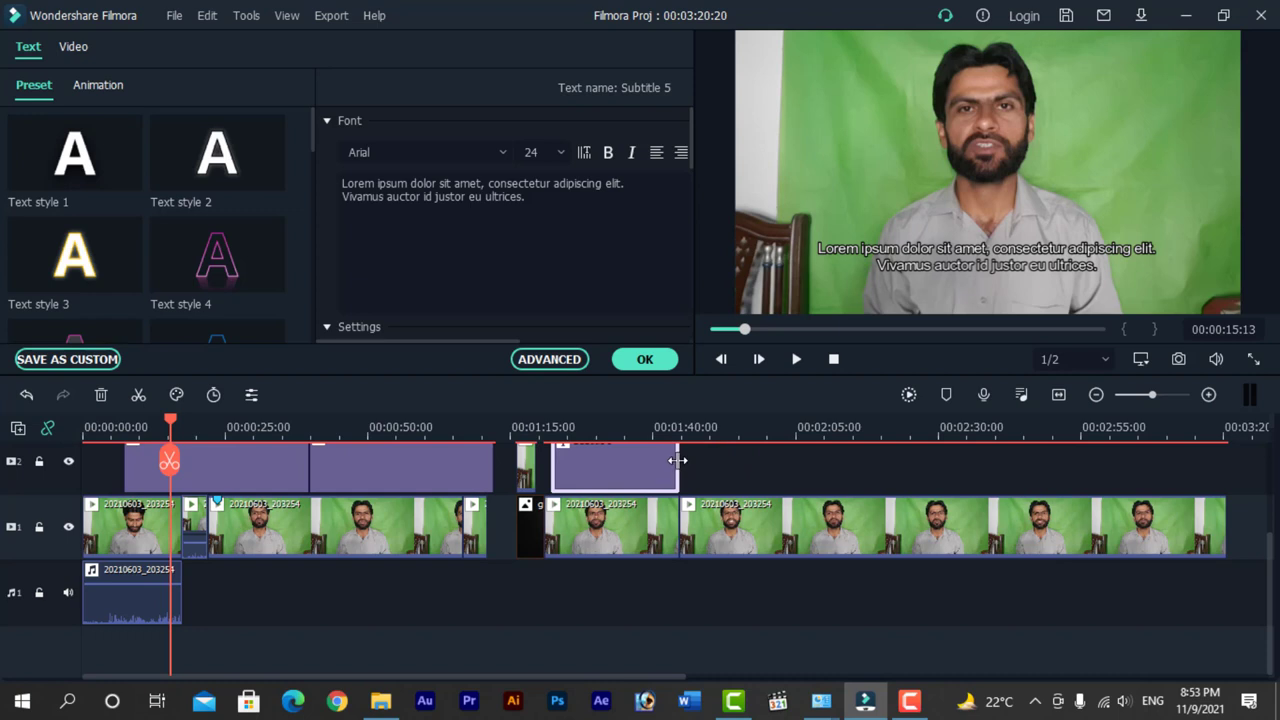
pyautogui.moveTo(678, 460); pyautogui.dragTo(822, 470)
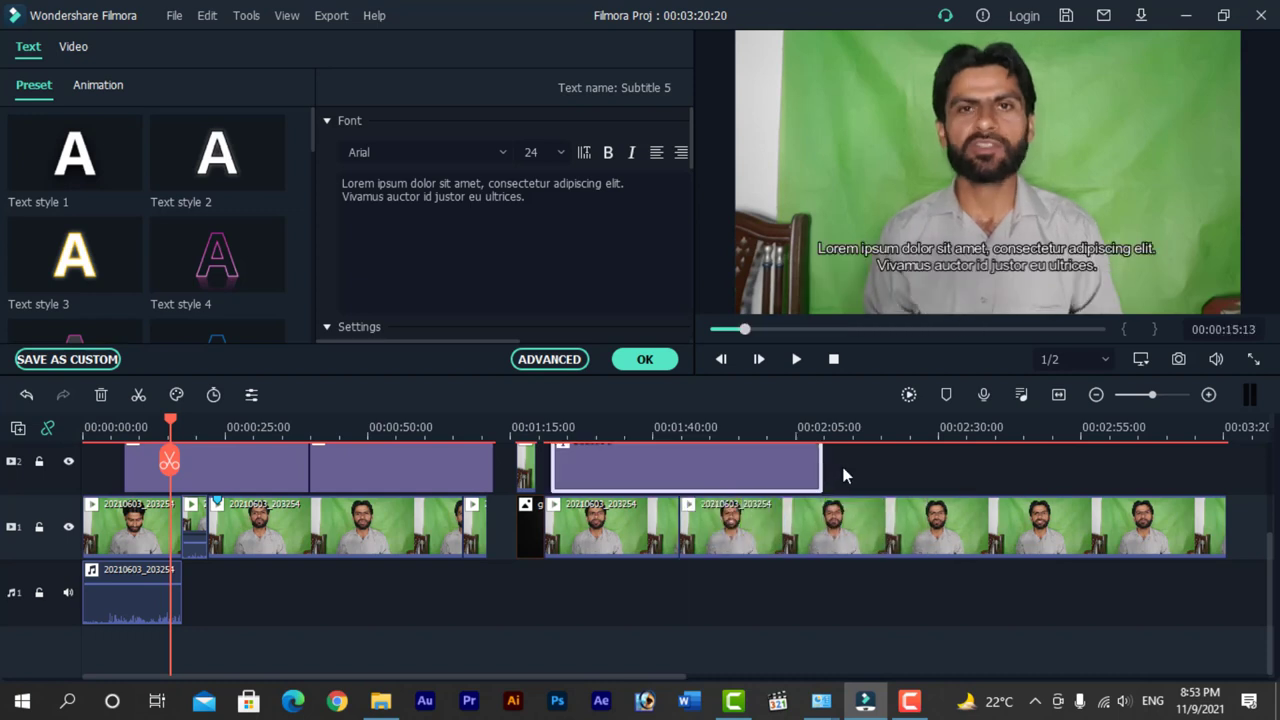
pyautogui.click(841, 462)
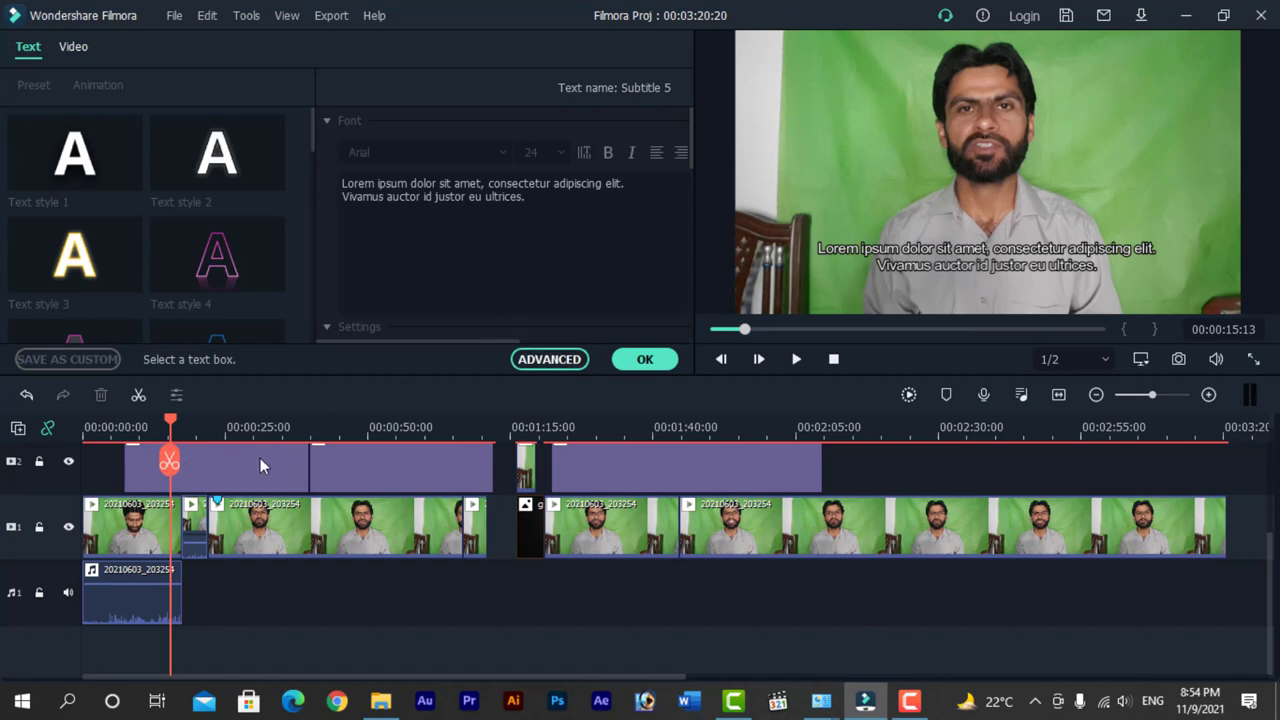
# Scrub through the Subtitle 2 clip between about 17 and 37 seconds to check its text over the video
pyautogui.moveTo(183, 430)
pyautogui.mouseDown()
pyautogui.moveTo(461, 419)
pyautogui.moveTo(184, 420)
pyautogui.mouseUp()
pyautogui.click(294, 419)
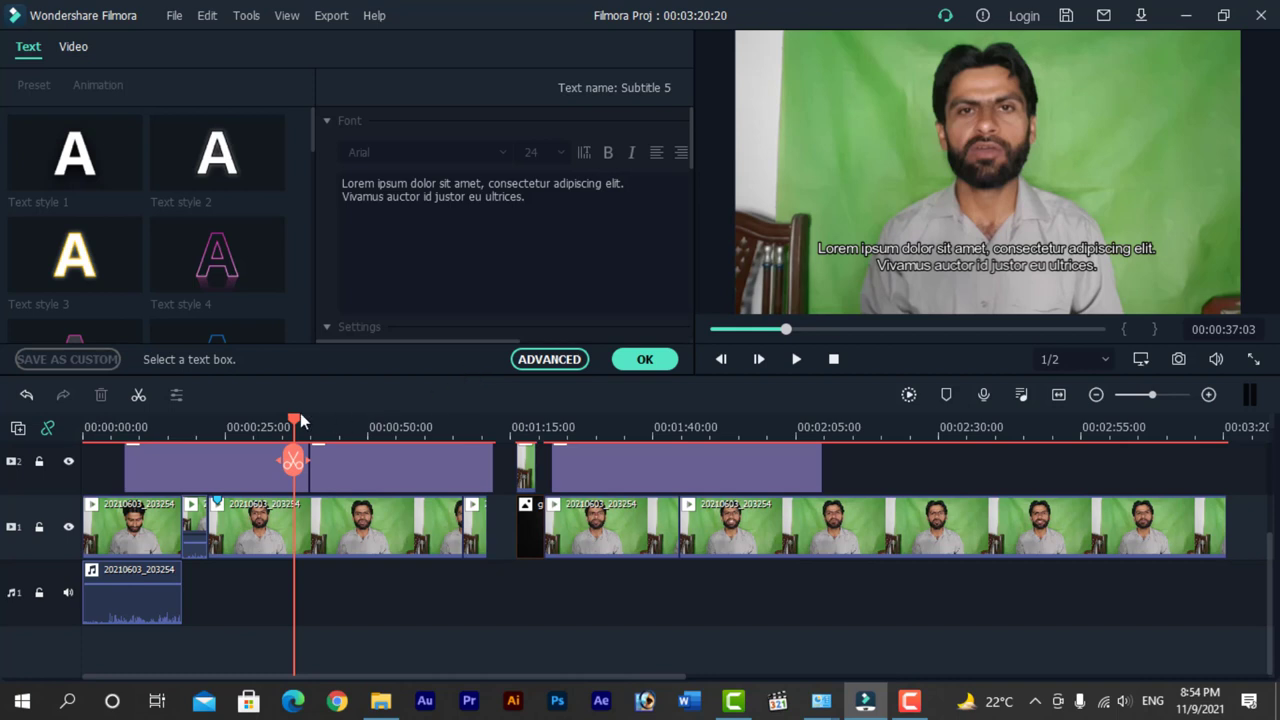
pyautogui.moveTo(295, 422); pyautogui.dragTo(181, 422)
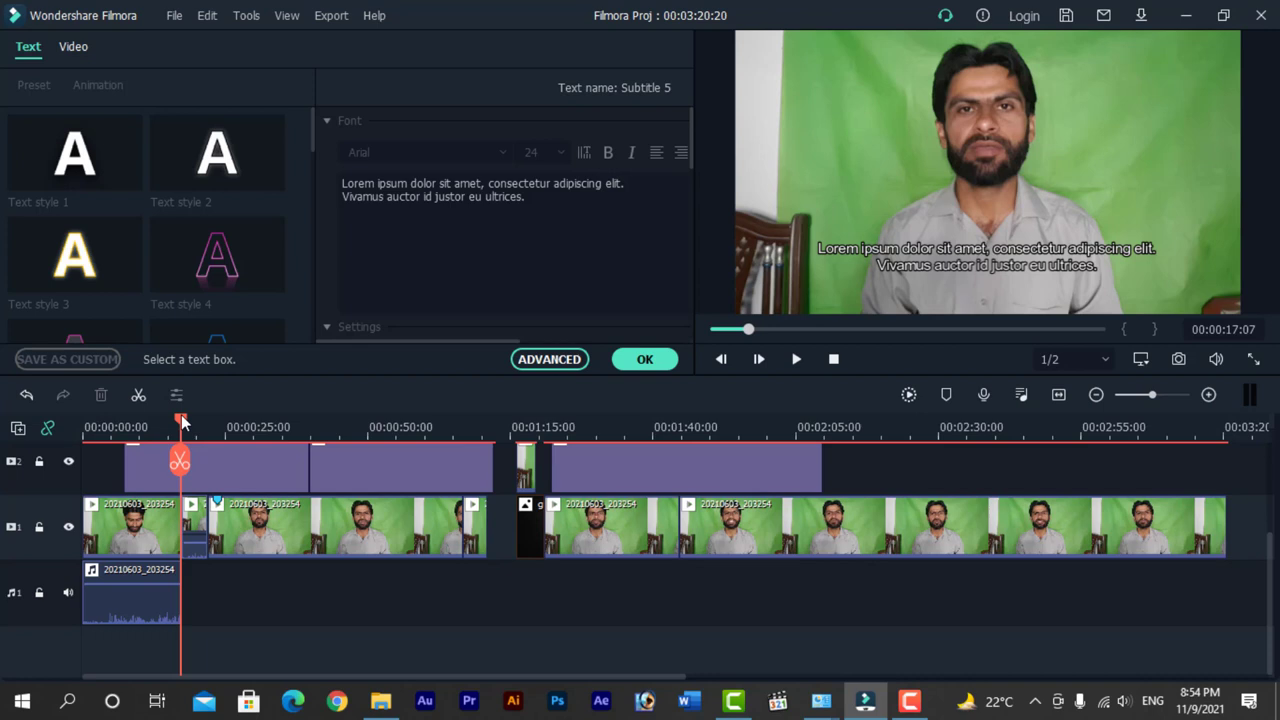
pyautogui.moveTo(182, 418); pyautogui.dragTo(253, 423)
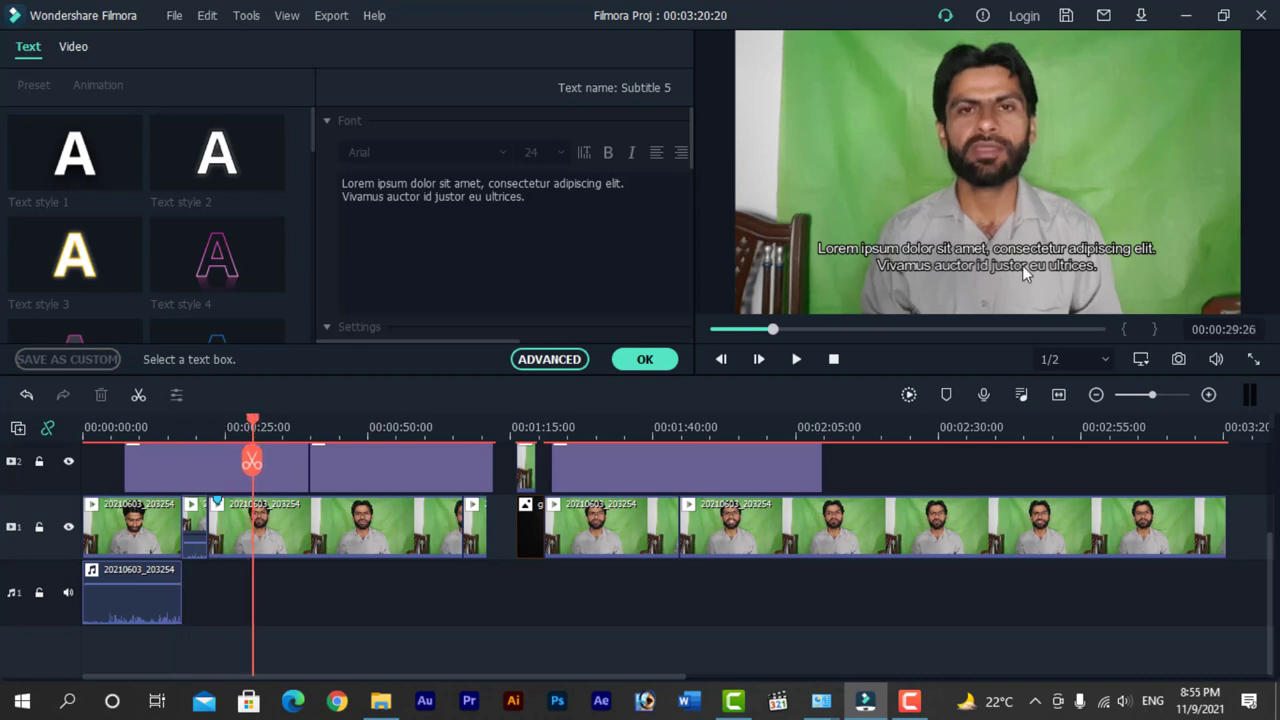
pyautogui.click(646, 362)
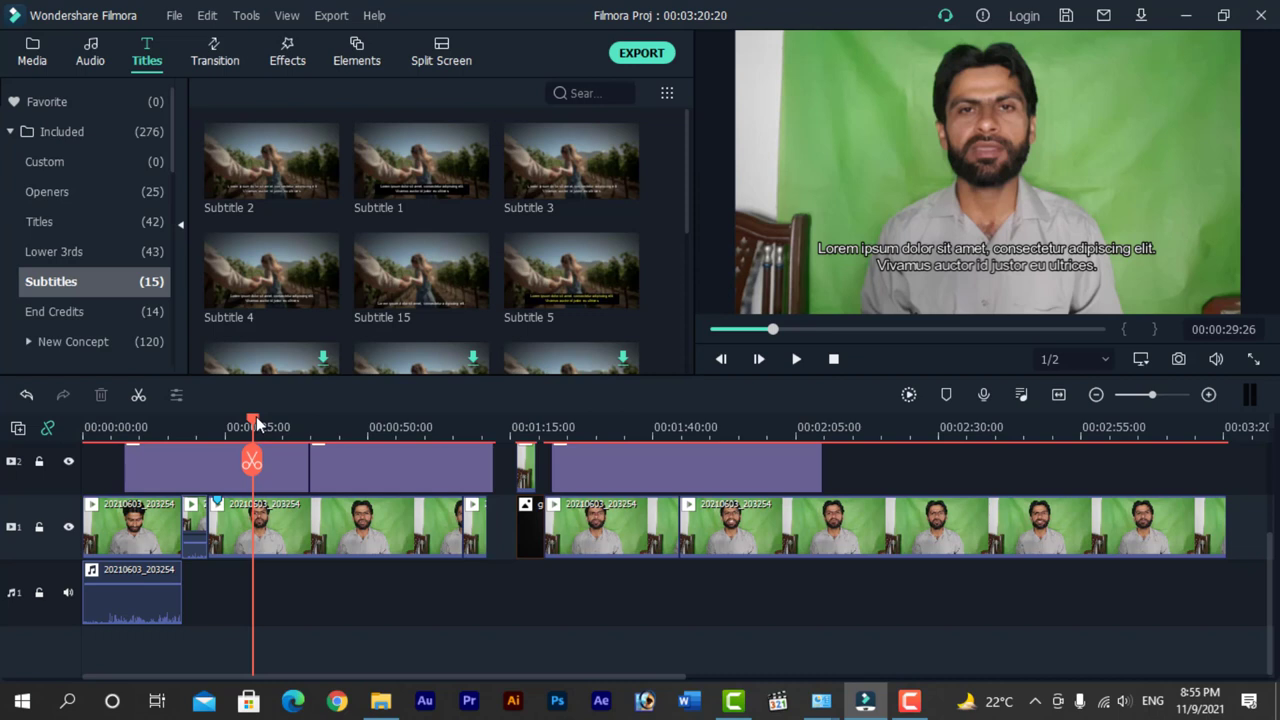
# At 00:00:17:17, move the first line of the Subtitle 2 text straight down below the second line
pyautogui.moveTo(256, 422); pyautogui.dragTo(183, 420)
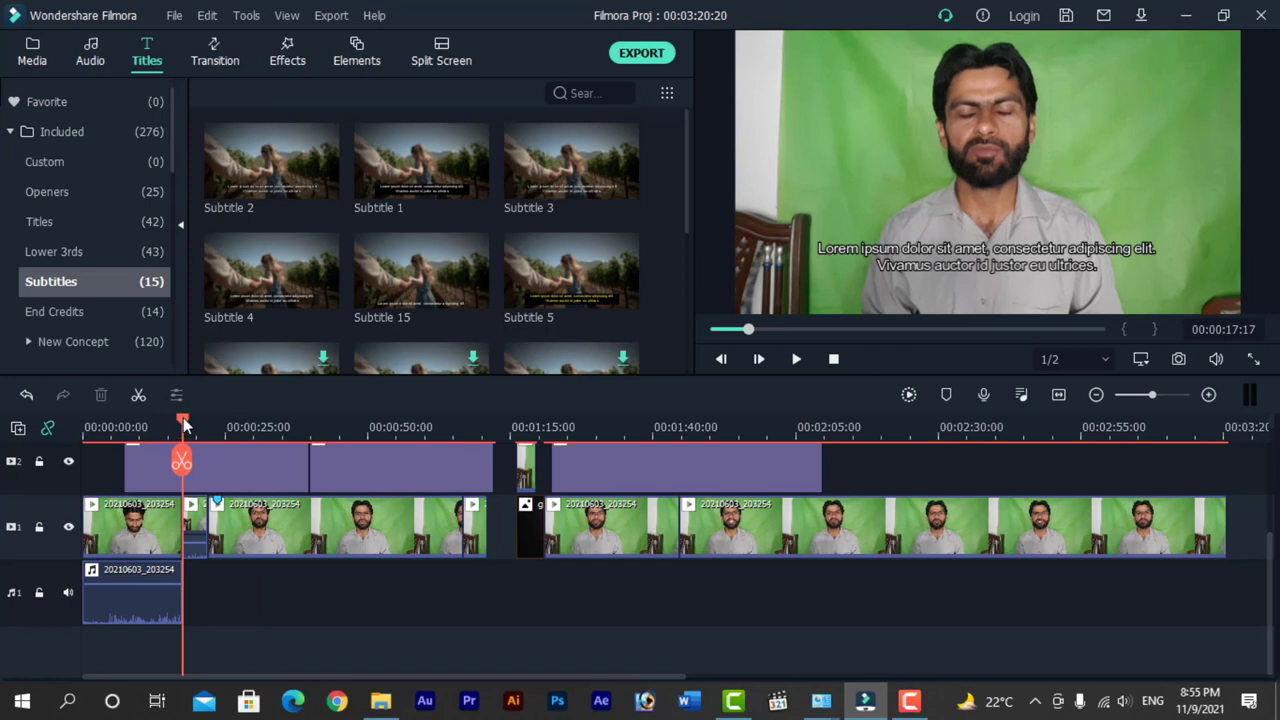
pyautogui.click(947, 252)
pyautogui.moveTo(956, 253); pyautogui.dragTo(962, 295)
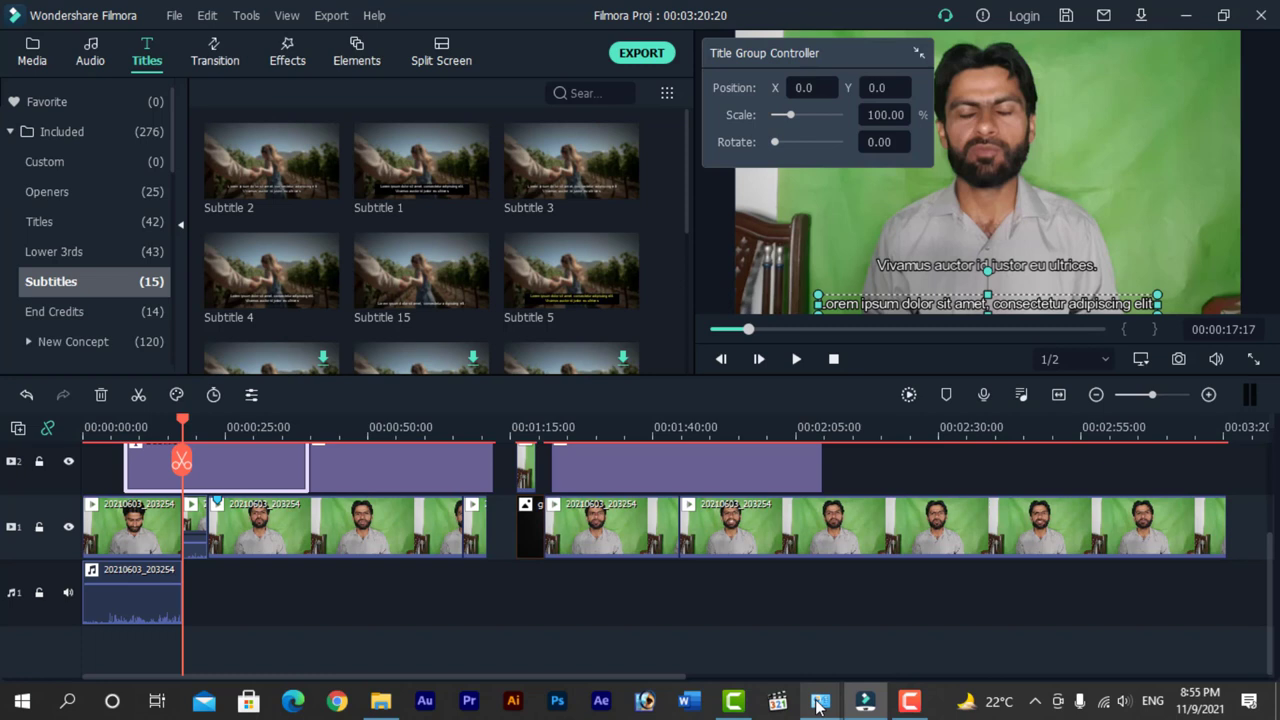
# Nudge the "Lorem ipsum" line of the Subtitle 2 title up until it sits directly beneath the "Vivamus" line, and deselect the title
pyautogui.hotkey('alt', 'Up')
pyautogui.hotkey('alt', 'Up')
pyautogui.hotkey('alt', 'Up')
pyautogui.hotkey('alt', 'Up')
pyautogui.hotkey('alt', 'Up')
pyautogui.hotkey('alt', 'Up')
pyautogui.hotkey('alt', 'Up')
pyautogui.hotkey('alt', 'Up')
pyautogui.hotkey('alt', 'Up')
pyautogui.hotkey('alt', 'Up')
pyautogui.hotkey('alt', 'Up')
pyautogui.hotkey('alt', 'Up')
pyautogui.hotkey('alt', 'Up')
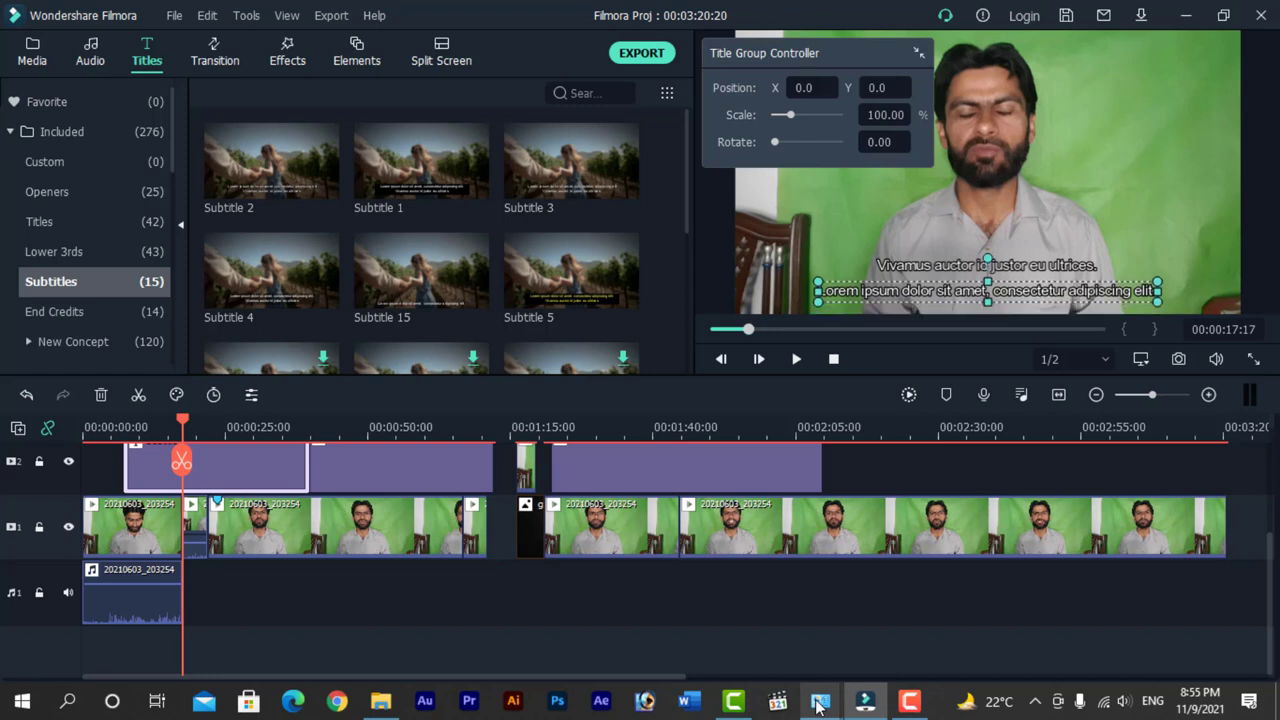
pyautogui.hotkey('alt', 'Up')
pyautogui.hotkey('alt', 'Up')
pyautogui.hotkey('alt', 'Up')
pyautogui.hotkey('alt', 'Up')
pyautogui.hotkey('alt', 'Up')
pyautogui.hotkey('alt', 'Up')
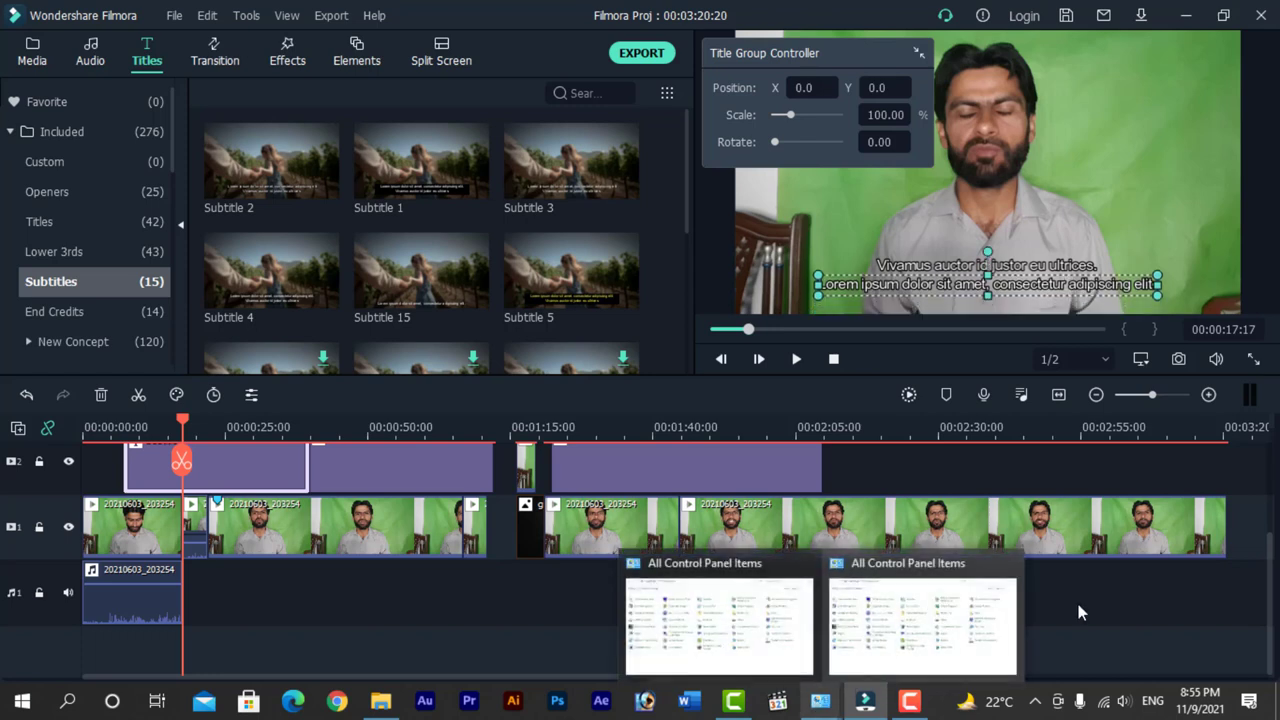
pyautogui.click(903, 485)
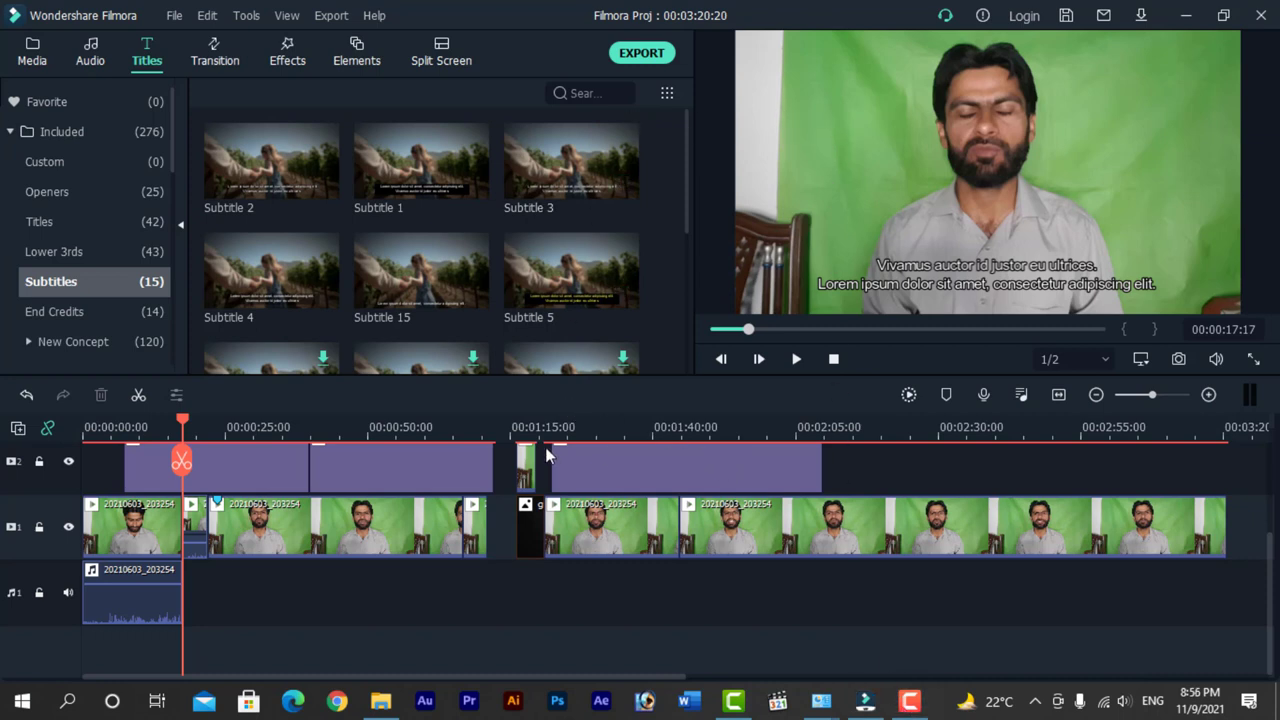
# At 00:00:58:23, open the Subtitle 1 title for editing and set its text font to Andalus
pyautogui.click(418, 431)
pyautogui.doubleClick(448, 461)
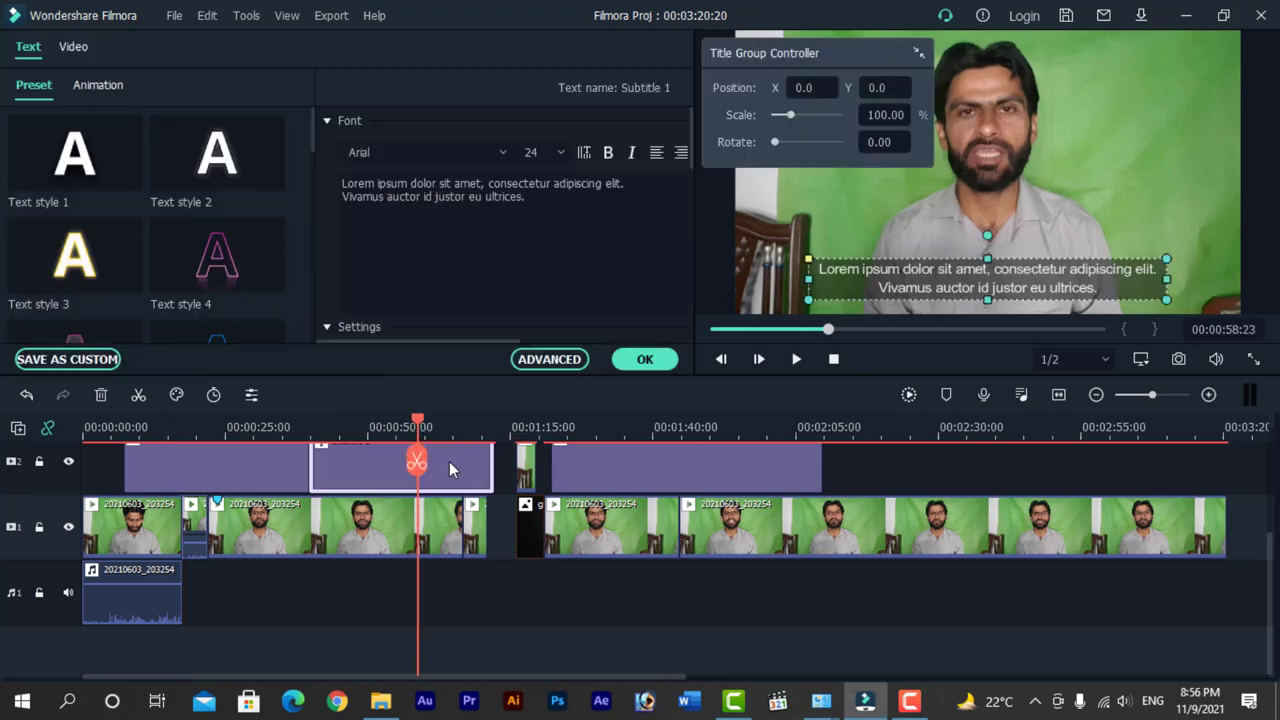
pyautogui.moveTo(815, 53); pyautogui.dragTo(988, 53)
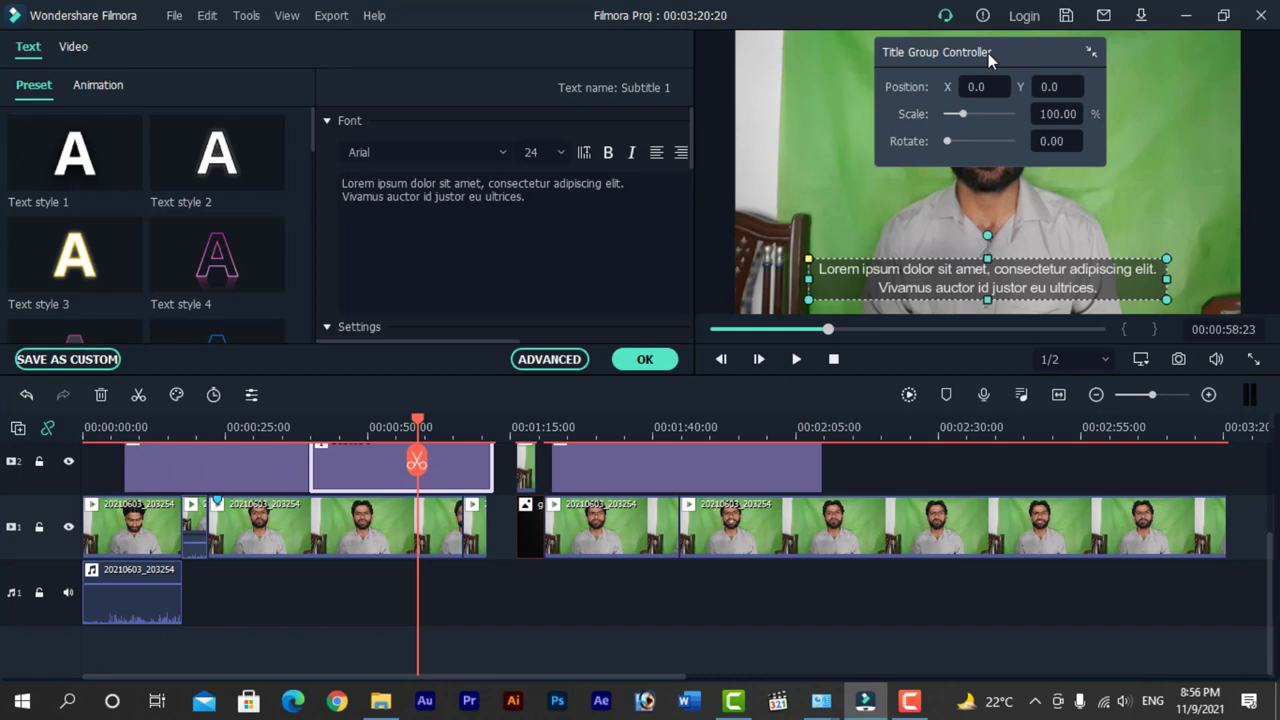
pyautogui.click(504, 152)
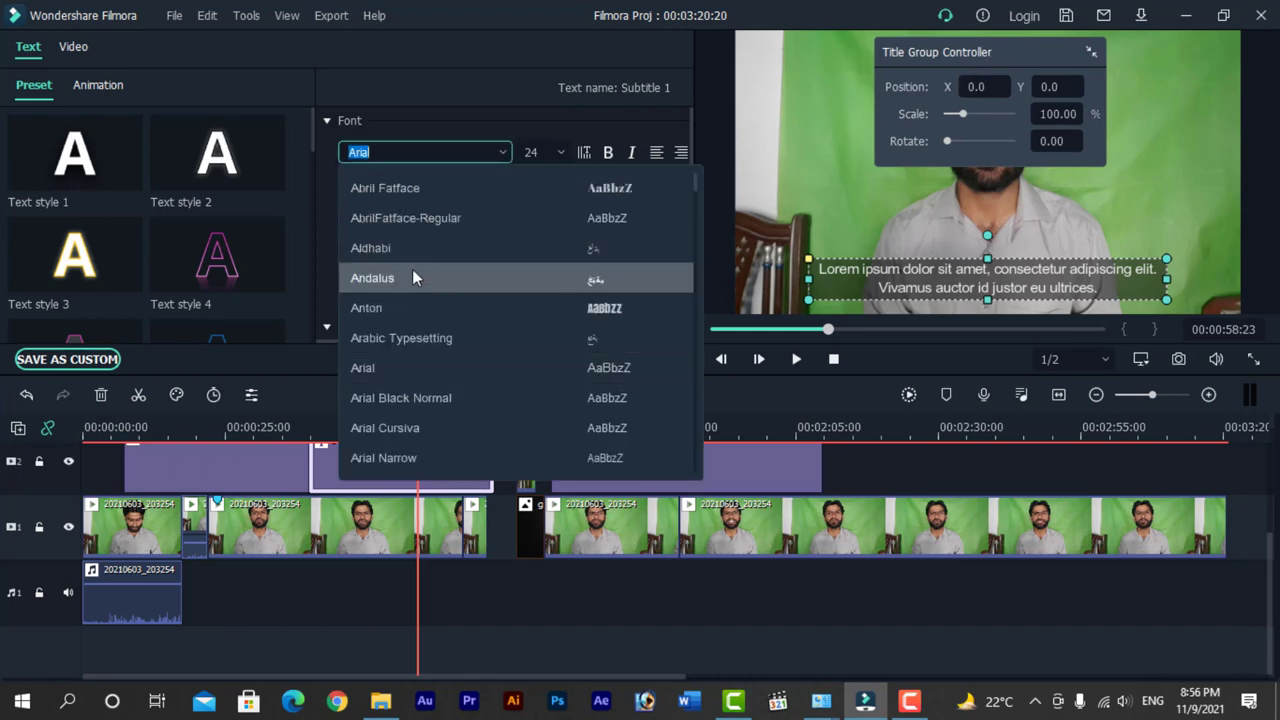
pyautogui.click(383, 282)
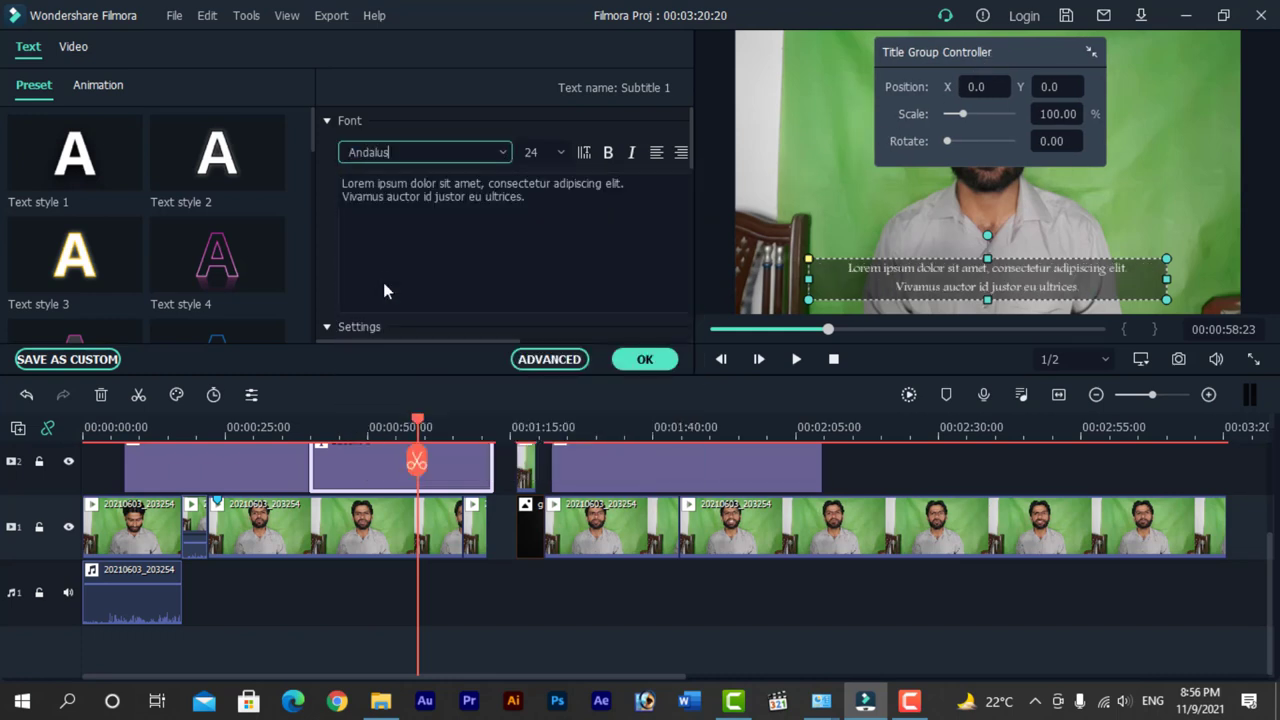
# Try font sizes 64, 150 and 200 on the Subtitle 1 text
pyautogui.click(561, 152)
pyautogui.scroll(-5, 539, 263)
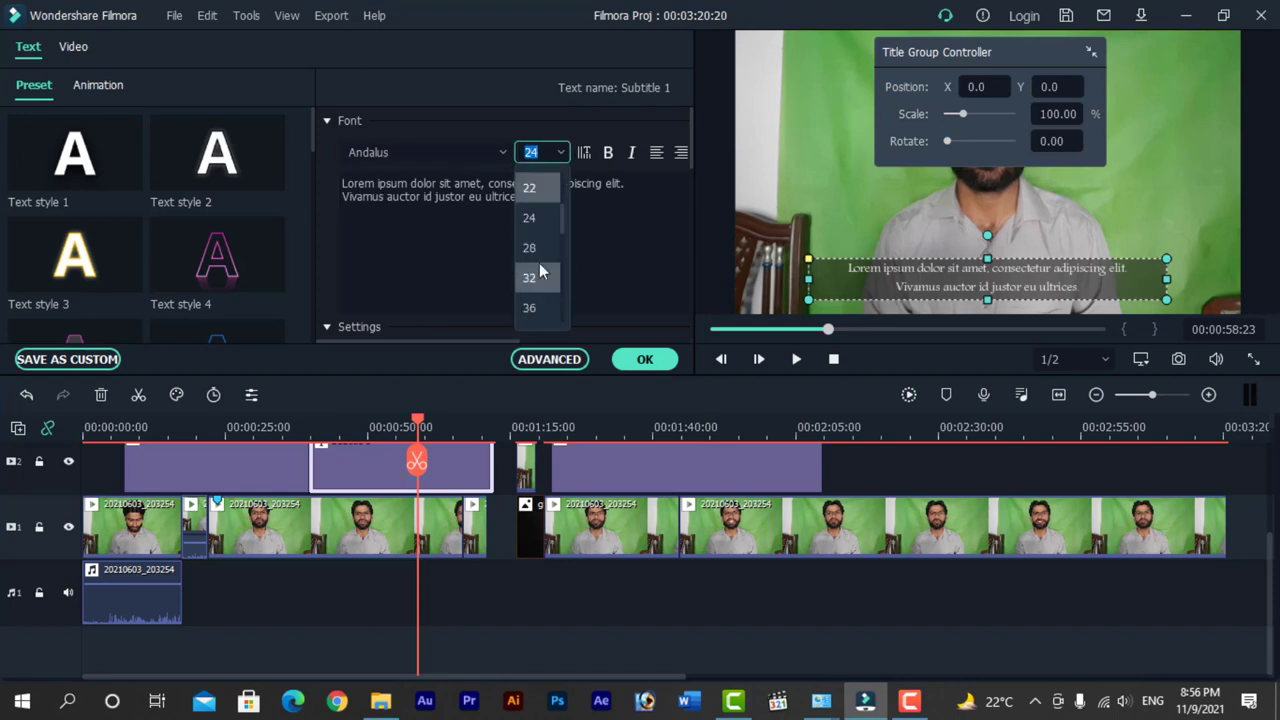
pyautogui.click(536, 304)
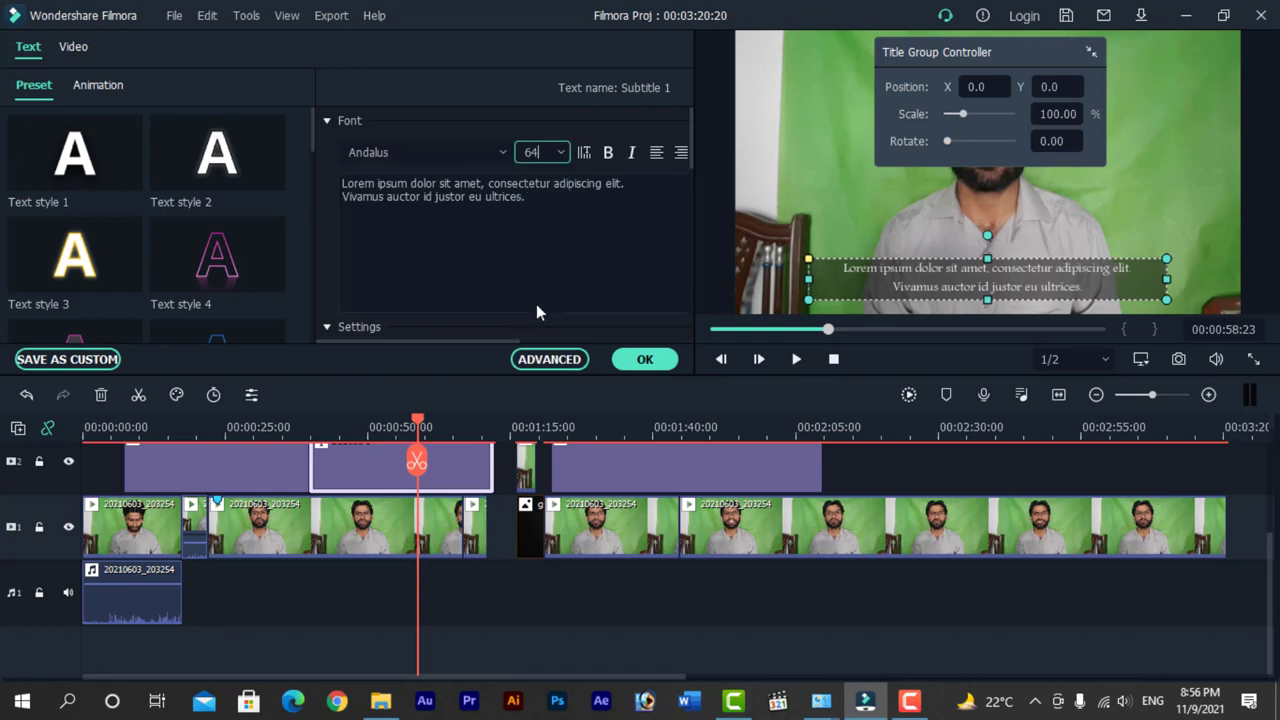
pyautogui.click(561, 152)
pyautogui.scroll(-3, 554, 300)
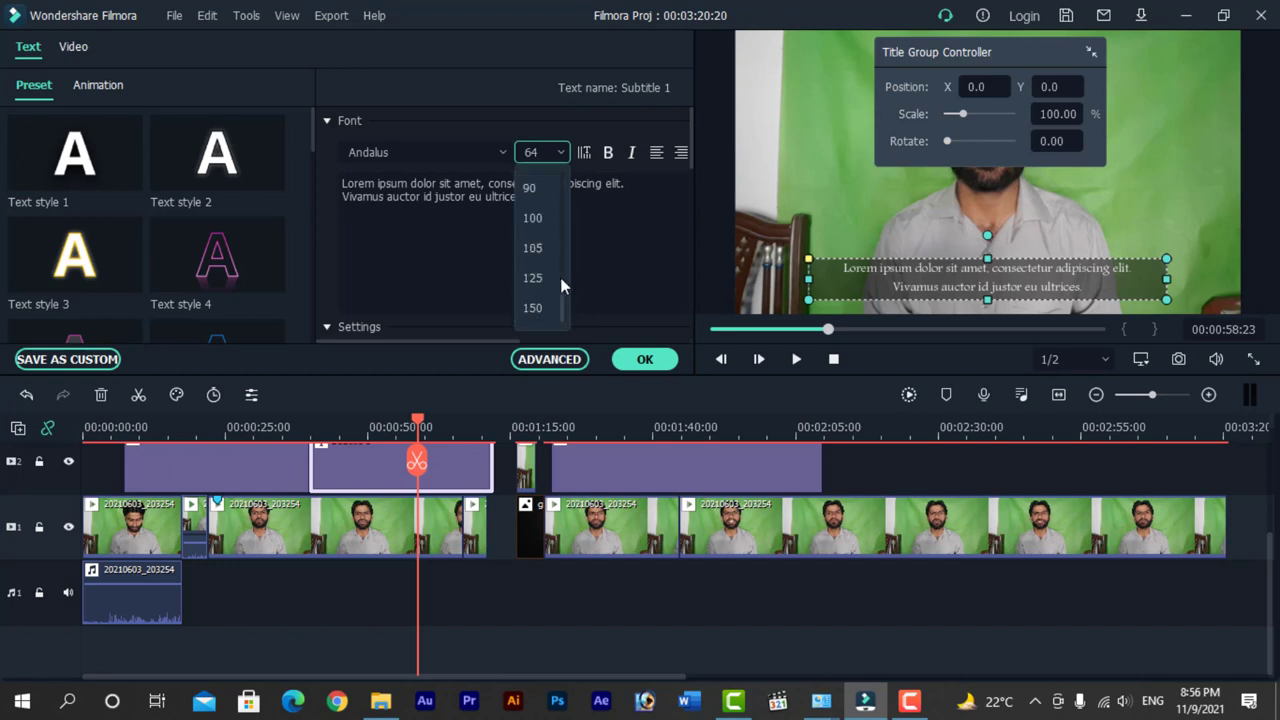
pyautogui.click(538, 307)
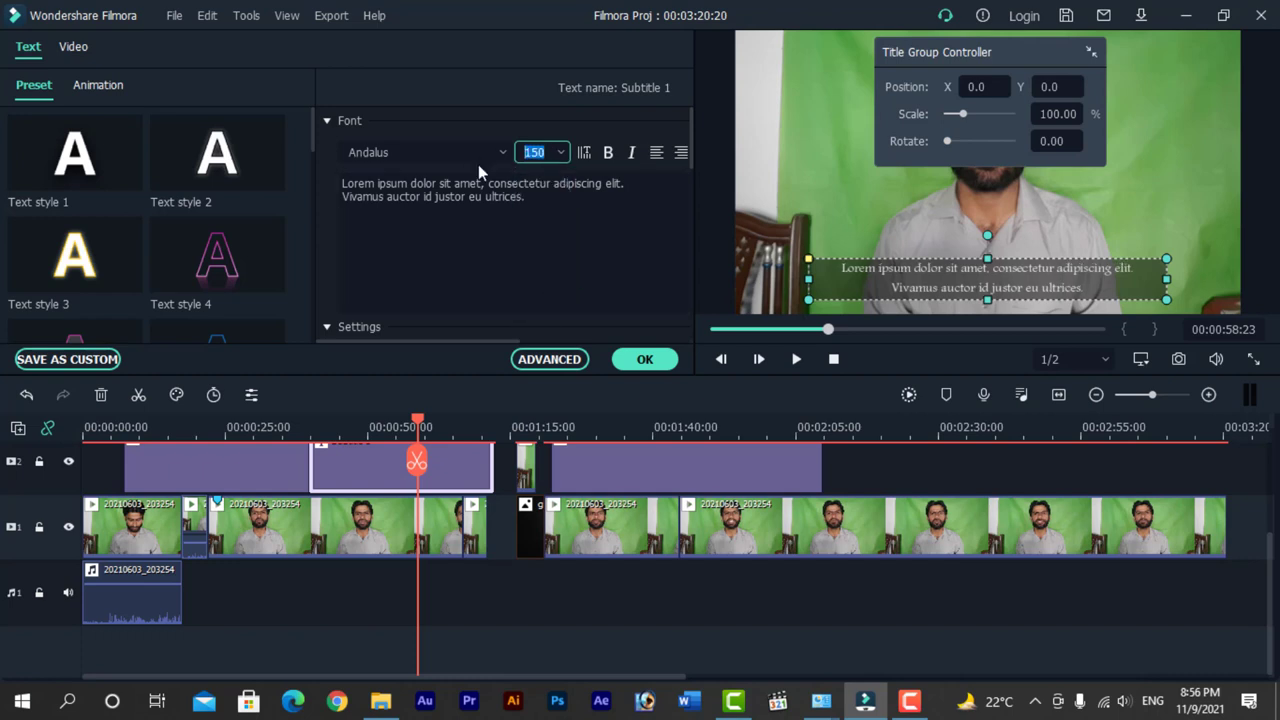
pyautogui.write('200')
pyautogui.press('Return')
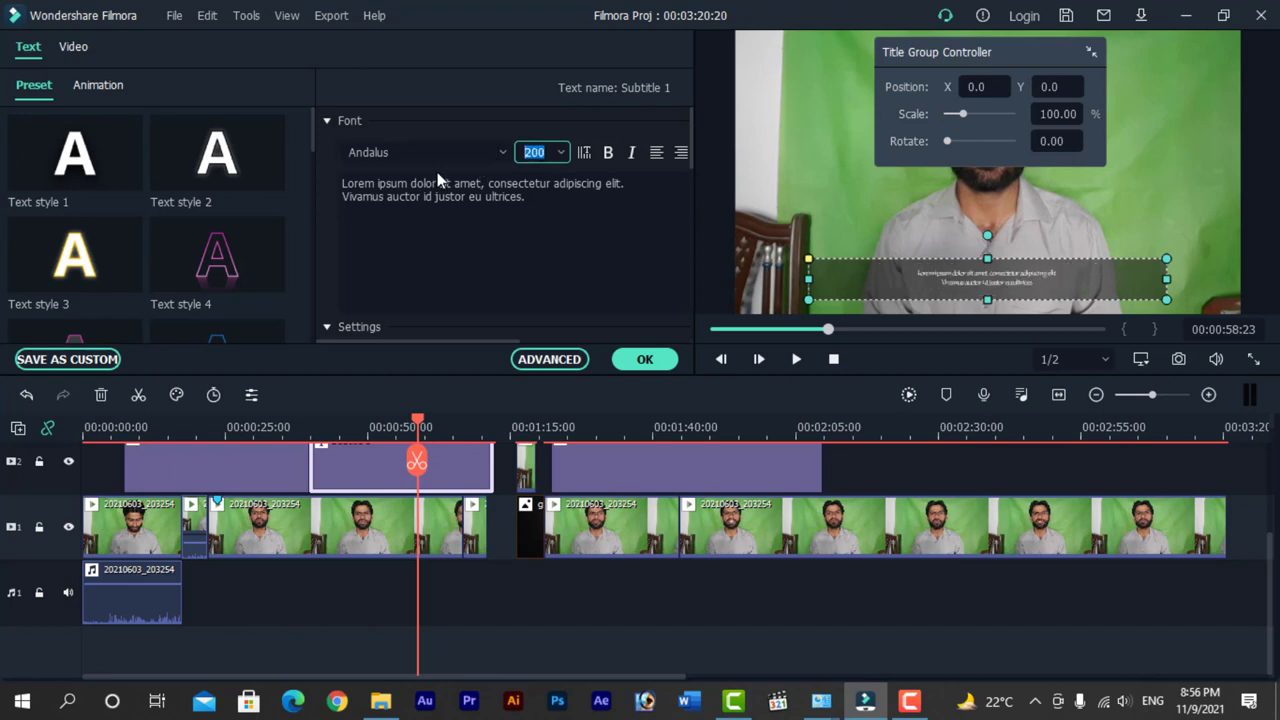
# Set the Subtitle 1 text to size 100 with bold and italic, and accept the title edits
pyautogui.write('100')
pyautogui.press('Return')
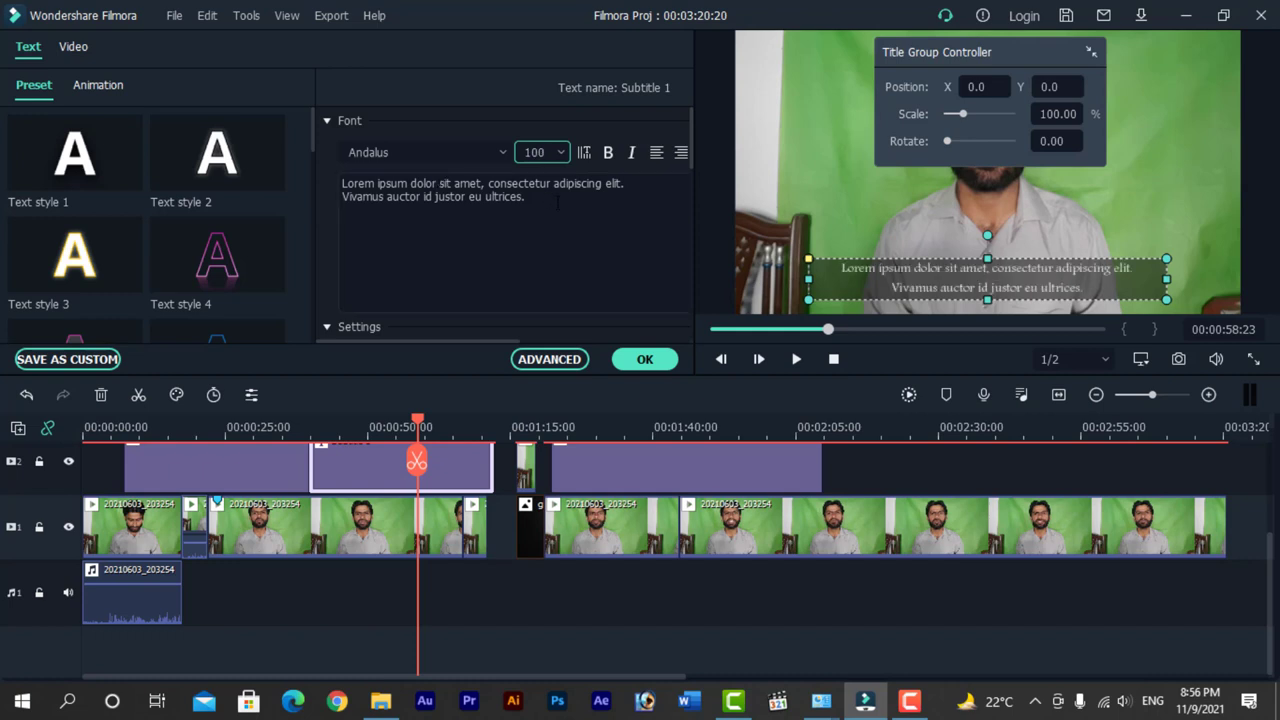
pyautogui.click(611, 151)
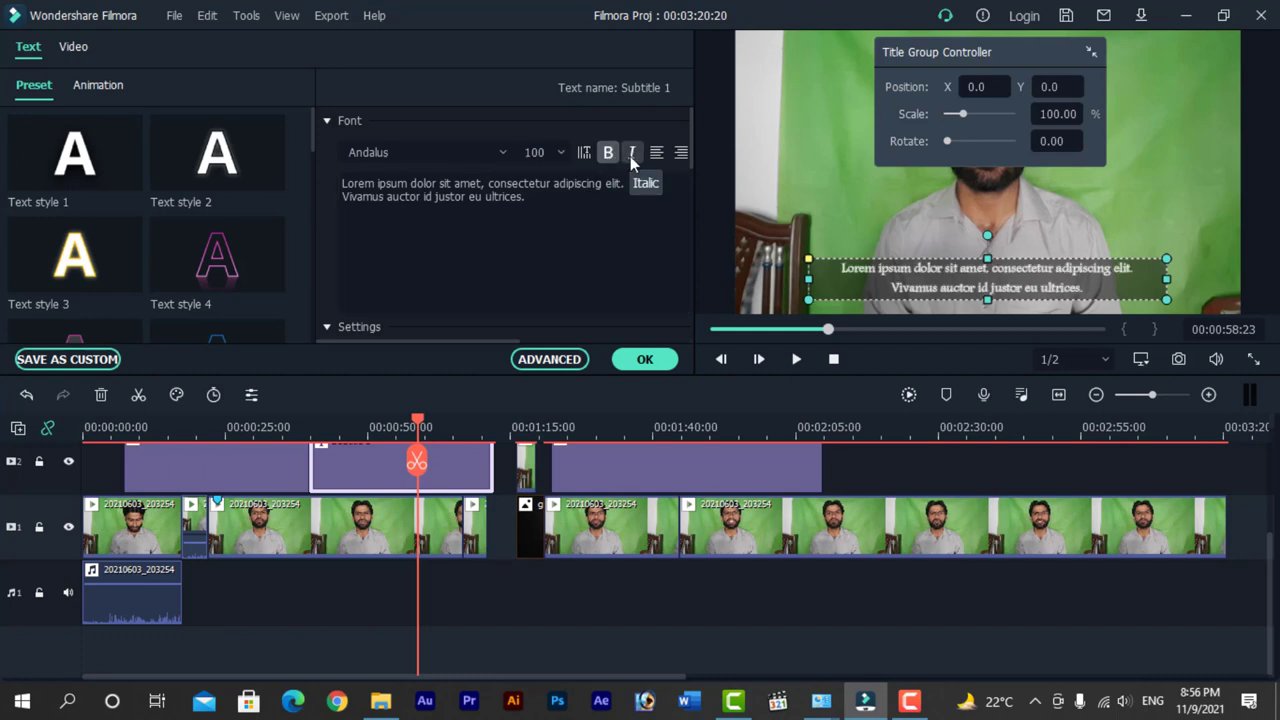
pyautogui.click(631, 153)
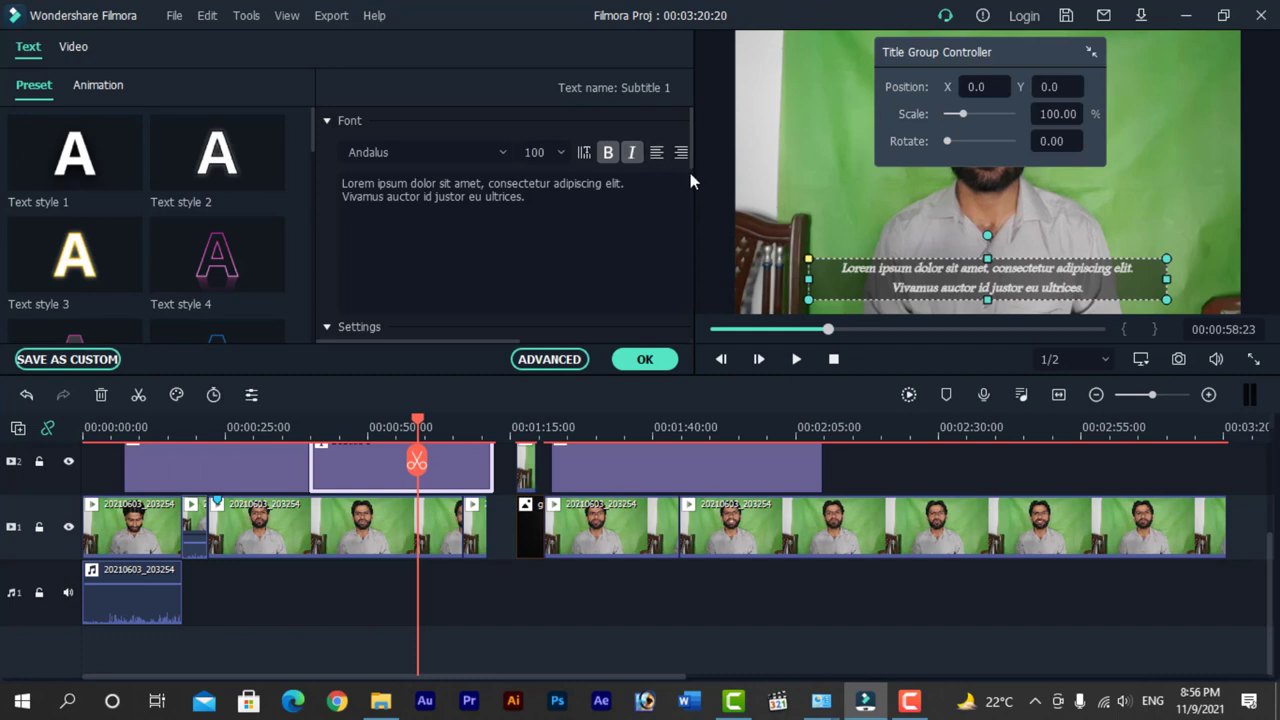
pyautogui.click(695, 169)
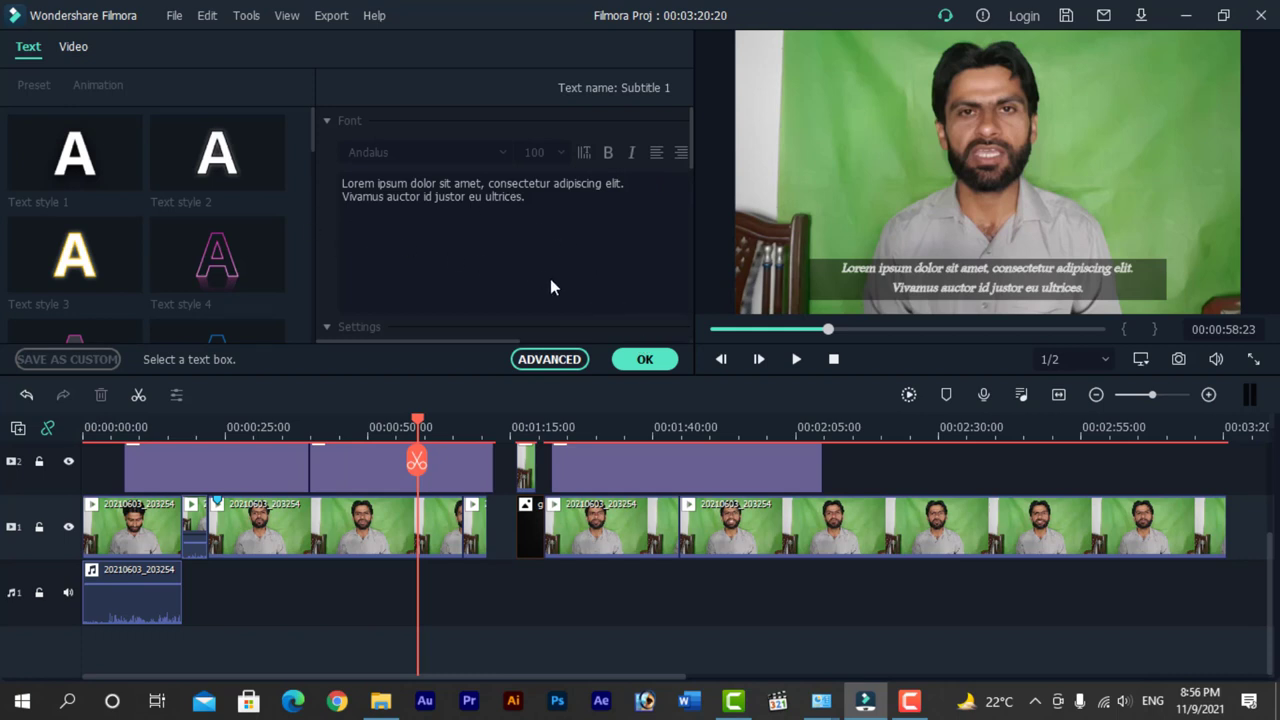
pyautogui.click(638, 362)
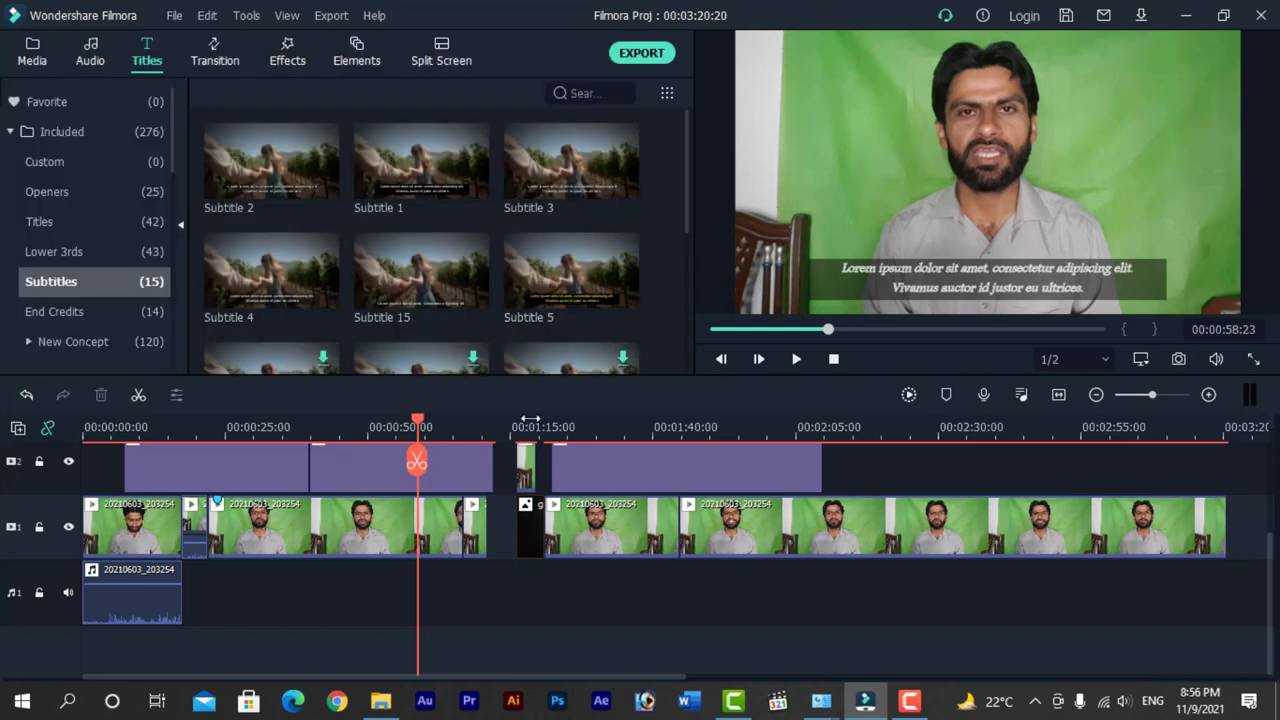
# Split the Subtitle 5 clip at 00:01:38:15 and set the second part's text space to -19 and line space to -2
pyautogui.click(626, 451)
pyautogui.click(644, 462)
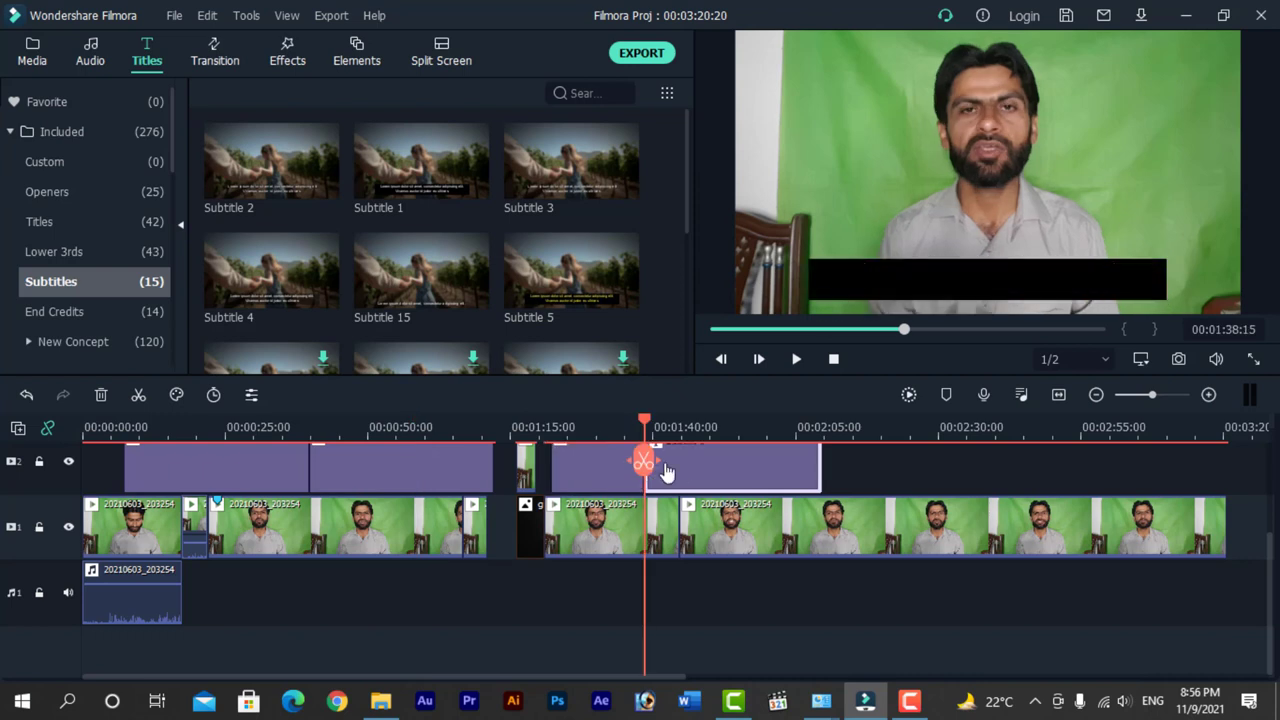
pyautogui.doubleClick(719, 463)
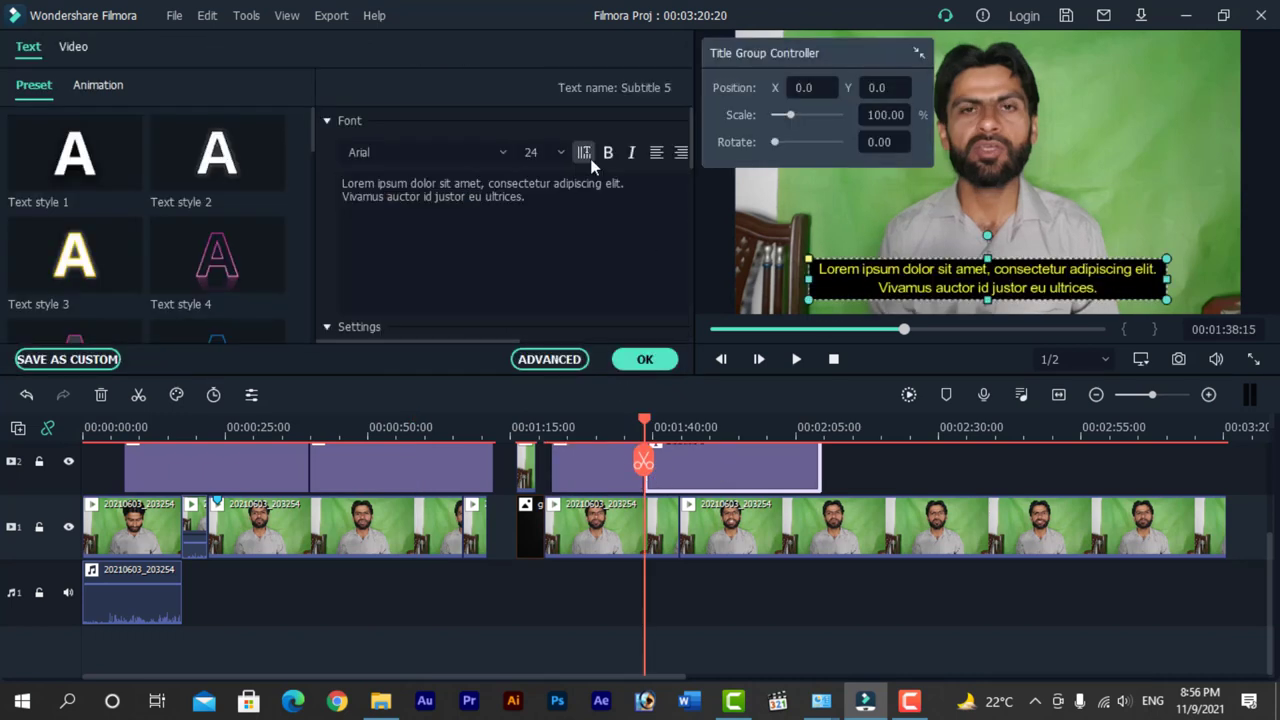
pyautogui.scroll(-3, 578, 218)
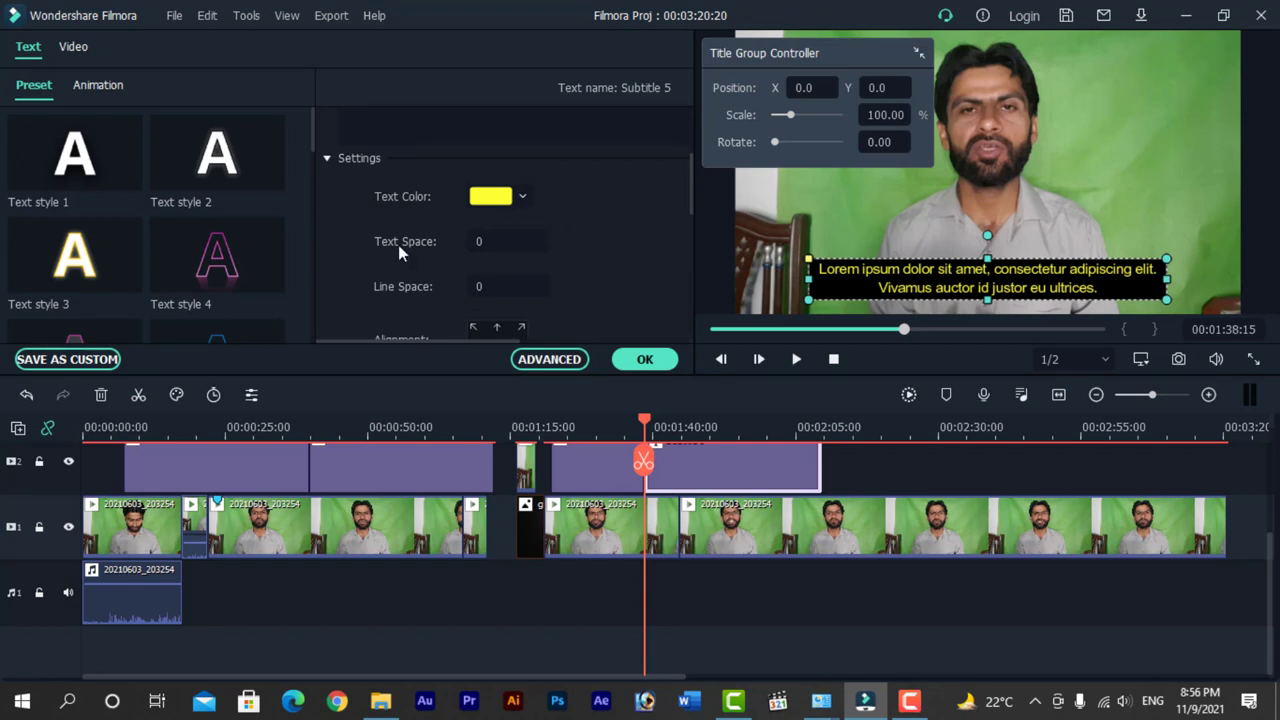
pyautogui.moveTo(495, 243); pyautogui.dragTo(484, 291)
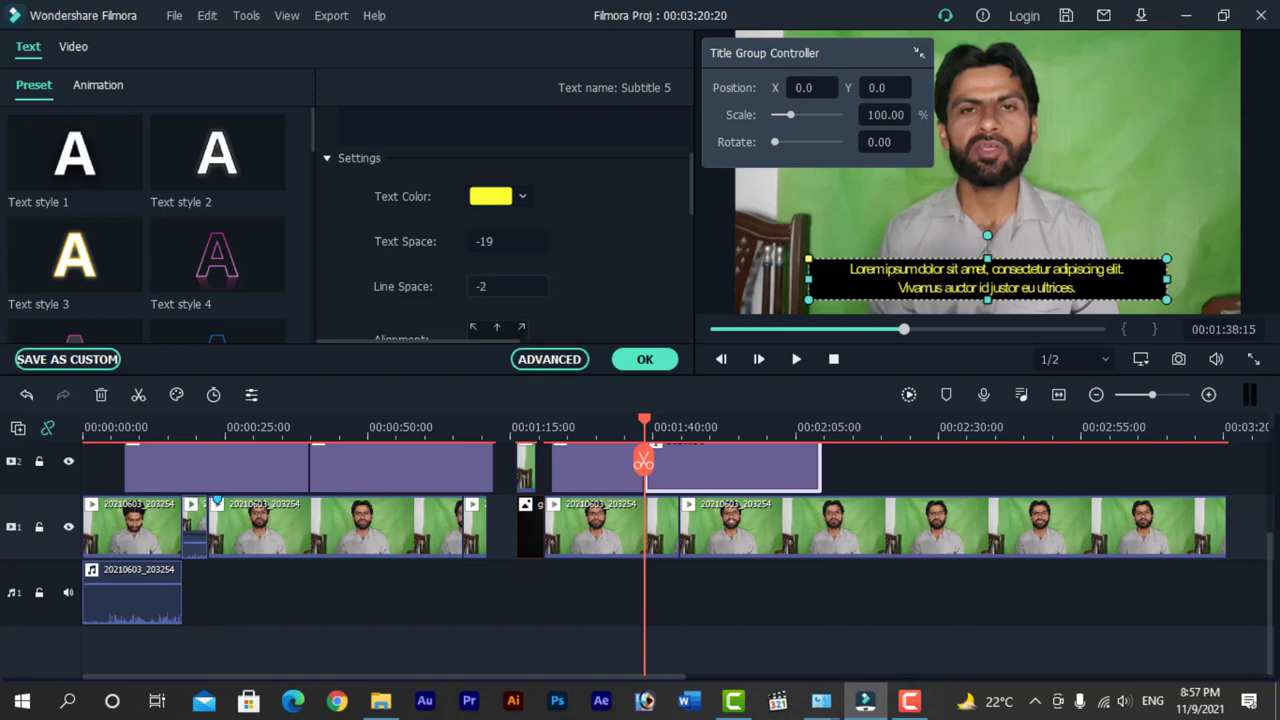
# Try several alignments for the second Subtitle 5 title, including top, right, left and centre, and finish with it aligned to the bottom centre
pyautogui.scroll(-1, 617, 215)
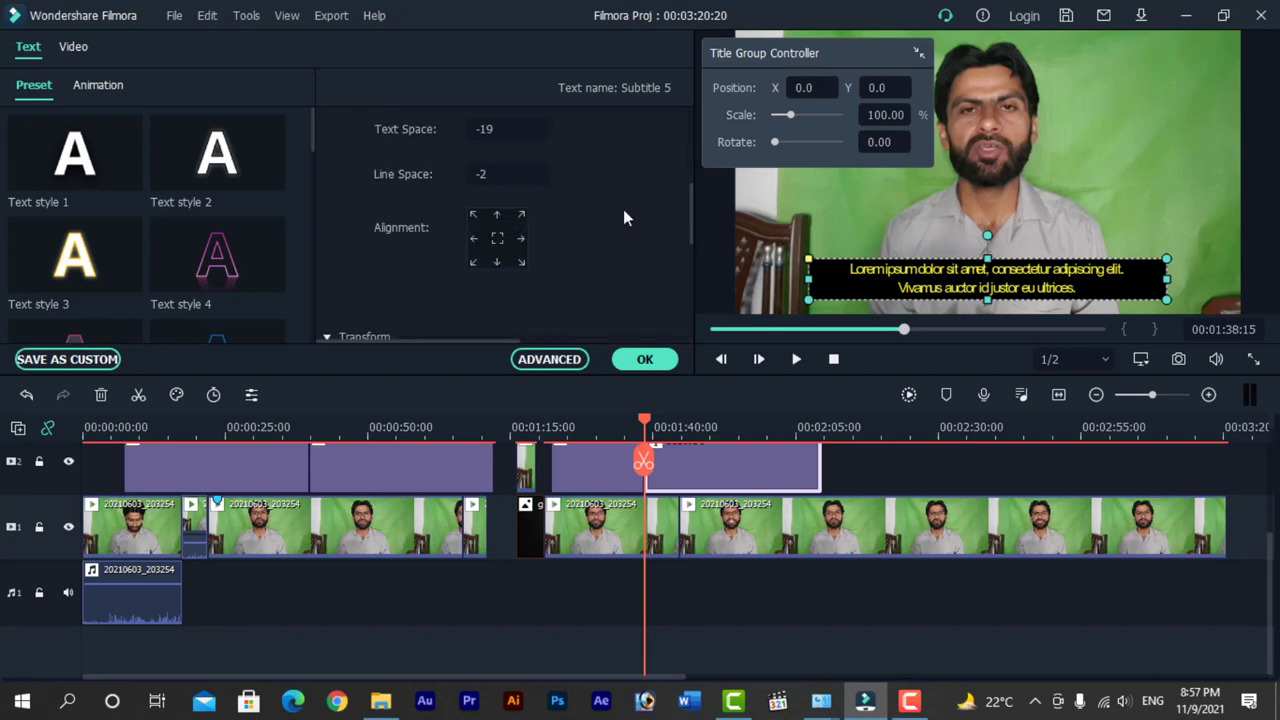
pyautogui.click(499, 243)
pyautogui.click(497, 215)
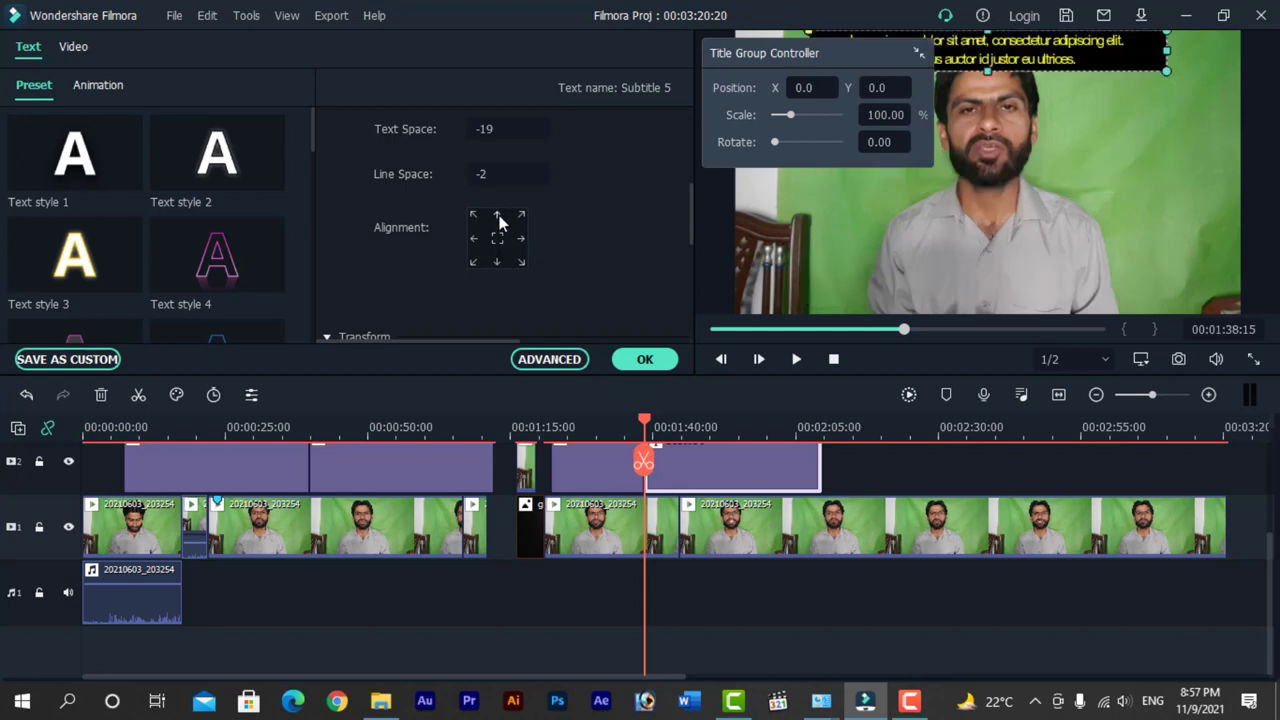
pyautogui.click(497, 262)
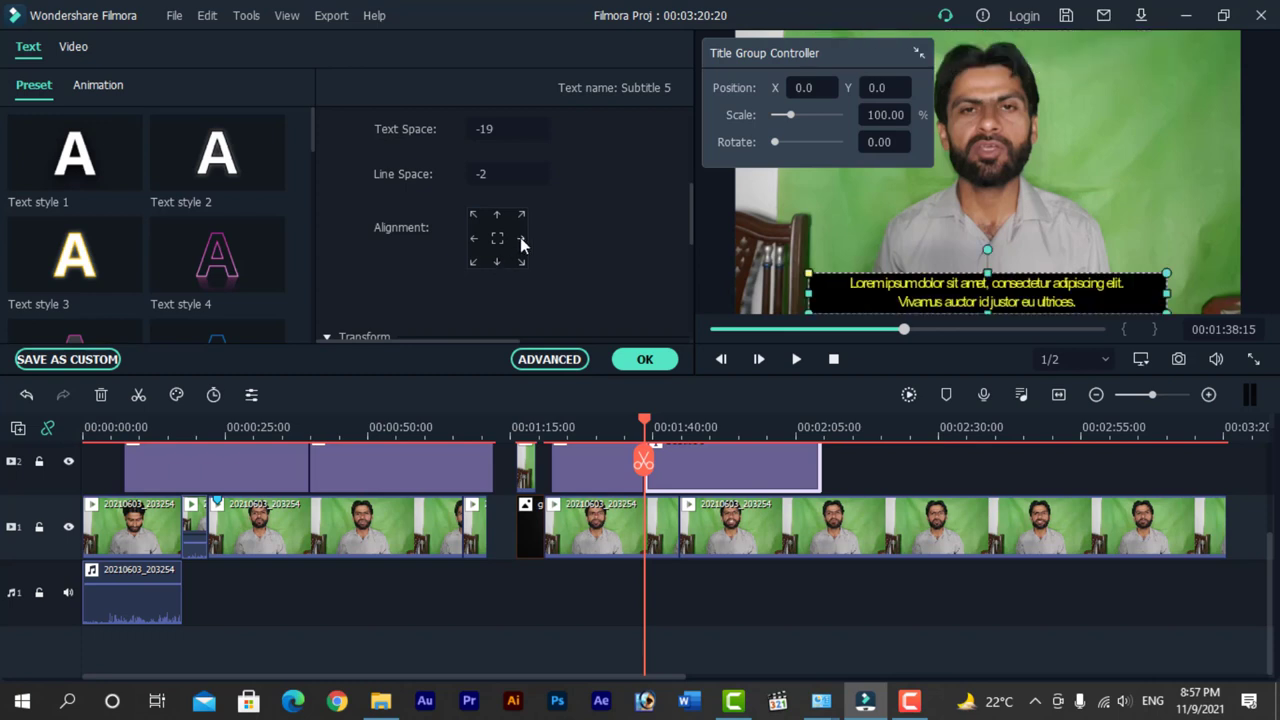
pyautogui.click(521, 241)
pyautogui.click(479, 238)
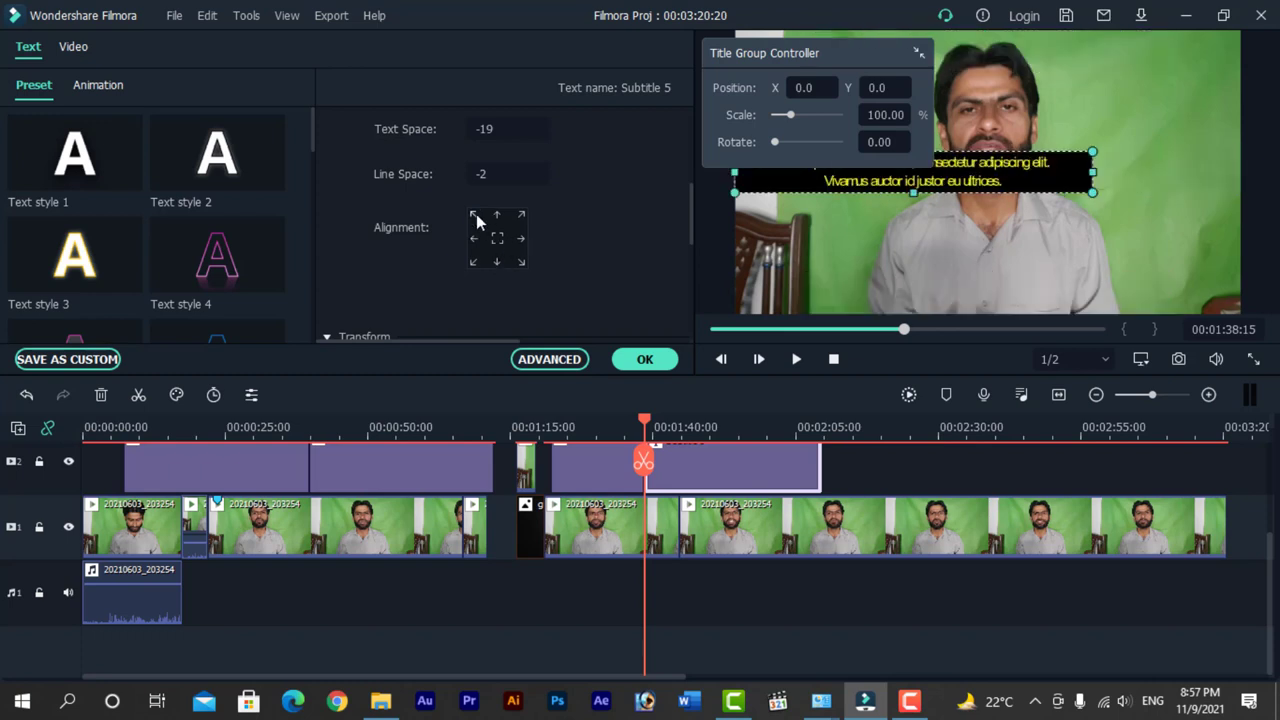
pyautogui.click(476, 217)
pyautogui.click(498, 238)
pyautogui.click(498, 263)
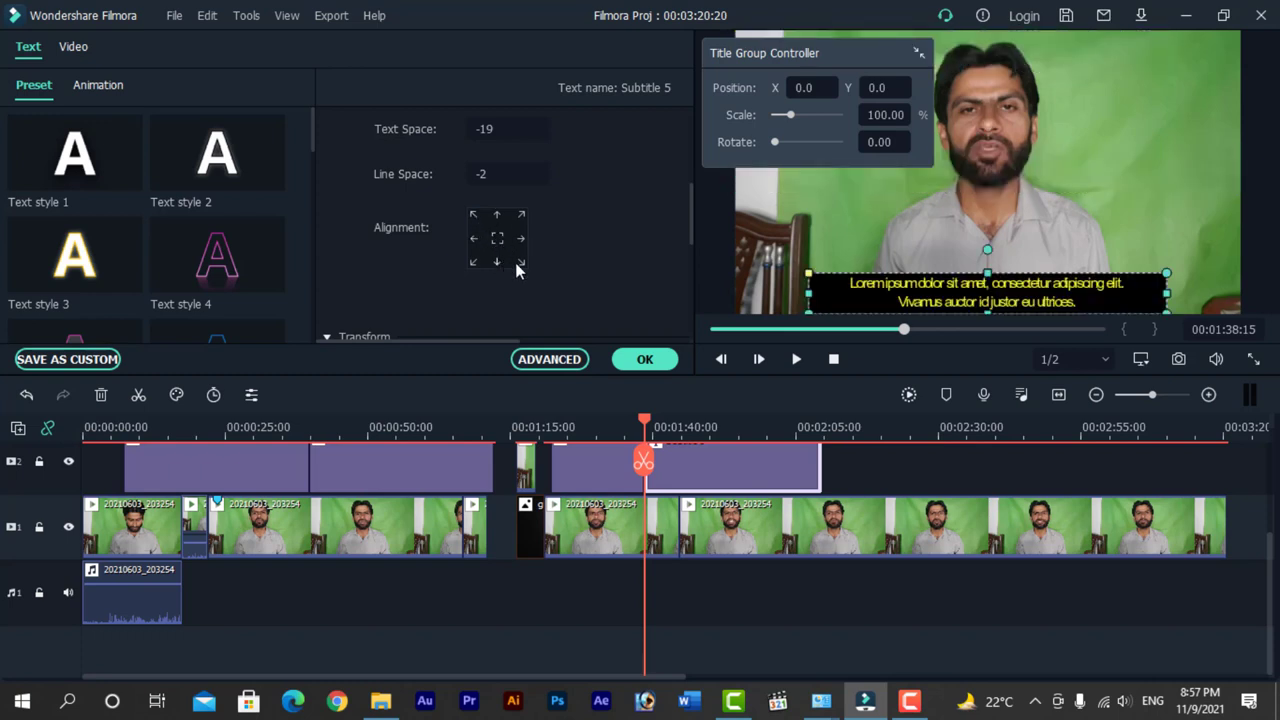
# Try rotating the second Subtitle 5 title clockwise and undo the rotation
pyautogui.scroll(-3, 594, 246)
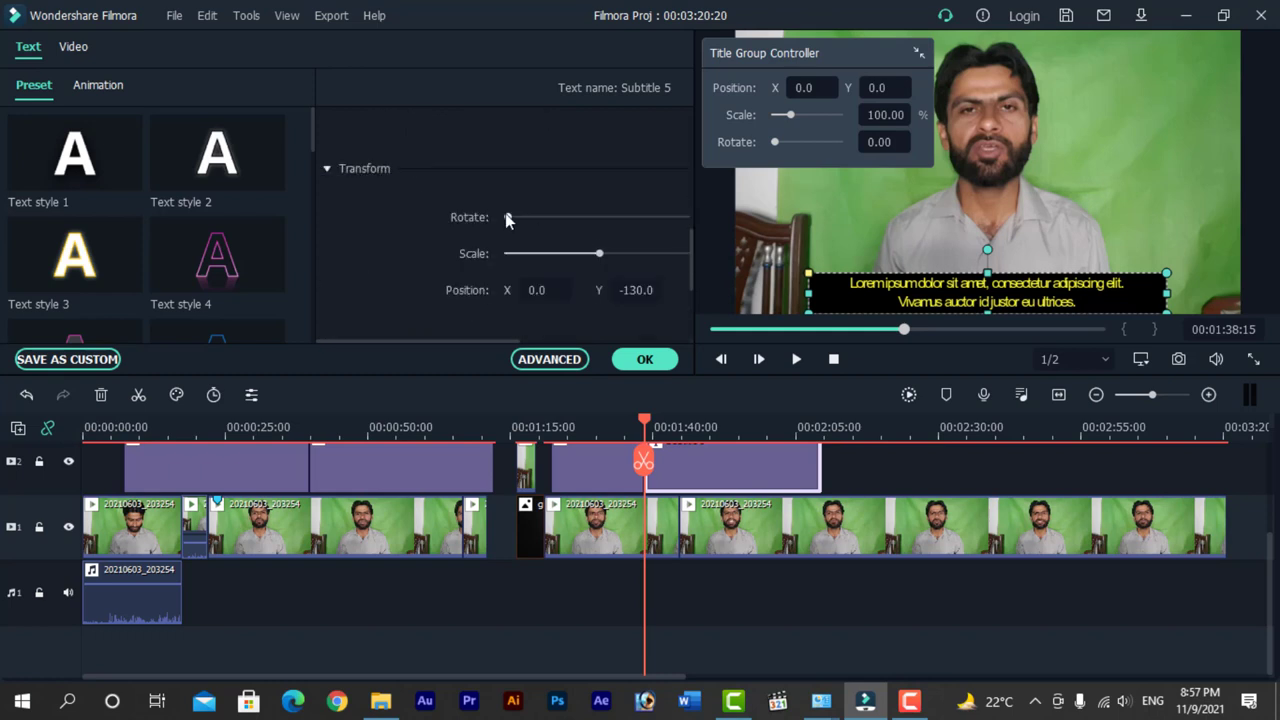
pyautogui.moveTo(508, 217)
pyautogui.mouseDown()
pyautogui.moveTo(544, 217)
pyautogui.moveTo(532, 217)
pyautogui.mouseUp()
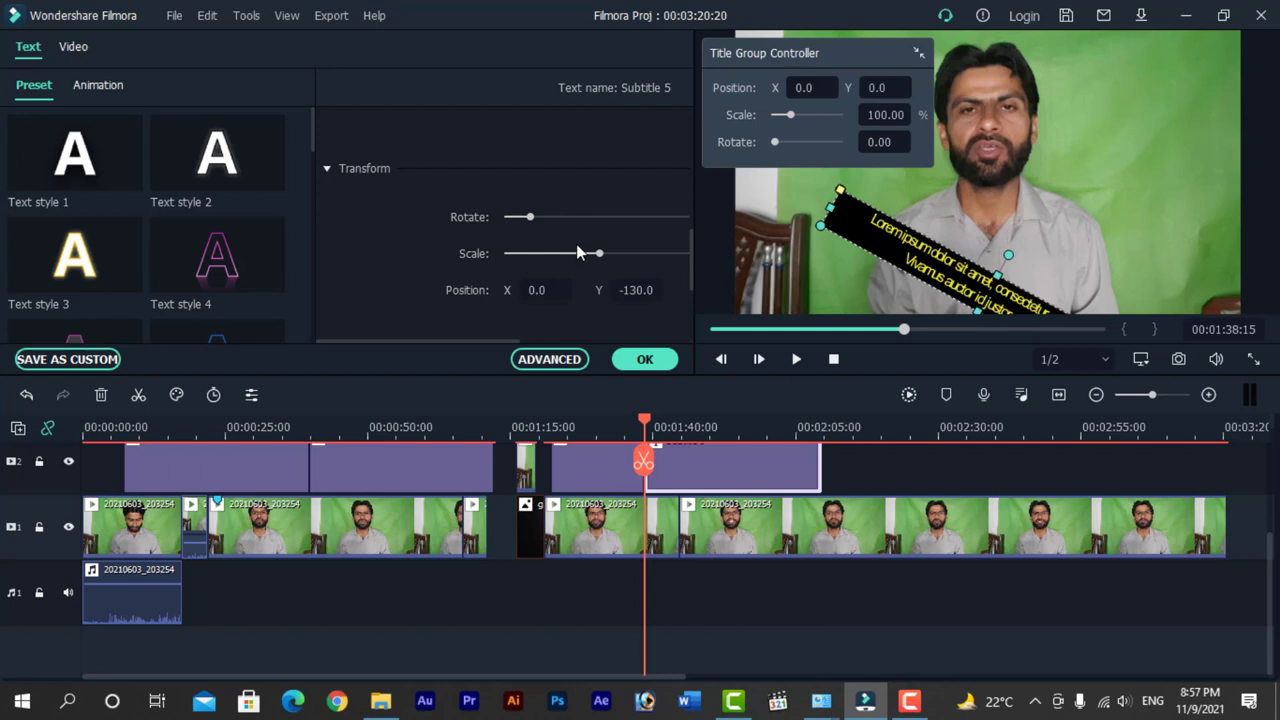
pyautogui.hotkey('ctrl', 'z')
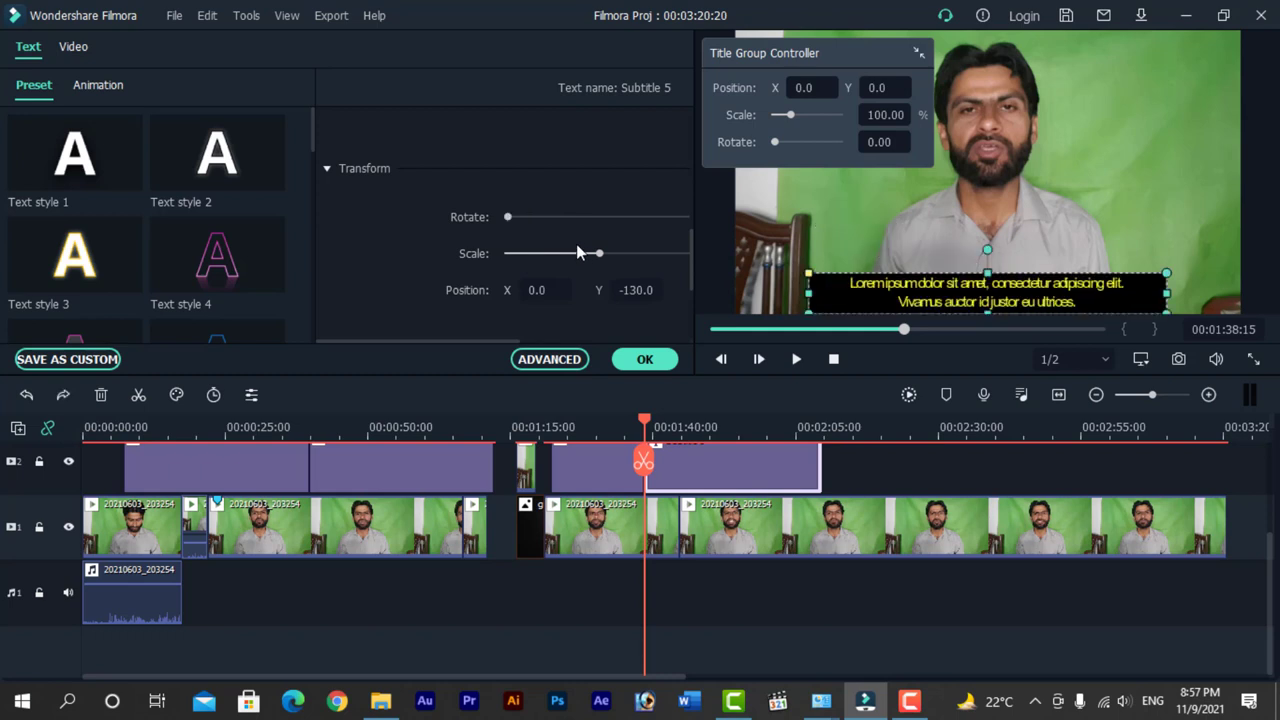
# Scale up the second Subtitle 5 title, reduce its box height somewhat and move it up to position Y -73.0
pyautogui.moveTo(598, 253)
pyautogui.mouseDown()
pyautogui.moveTo(612, 253)
pyautogui.moveTo(557, 257)
pyautogui.moveTo(611, 254)
pyautogui.mouseUp()
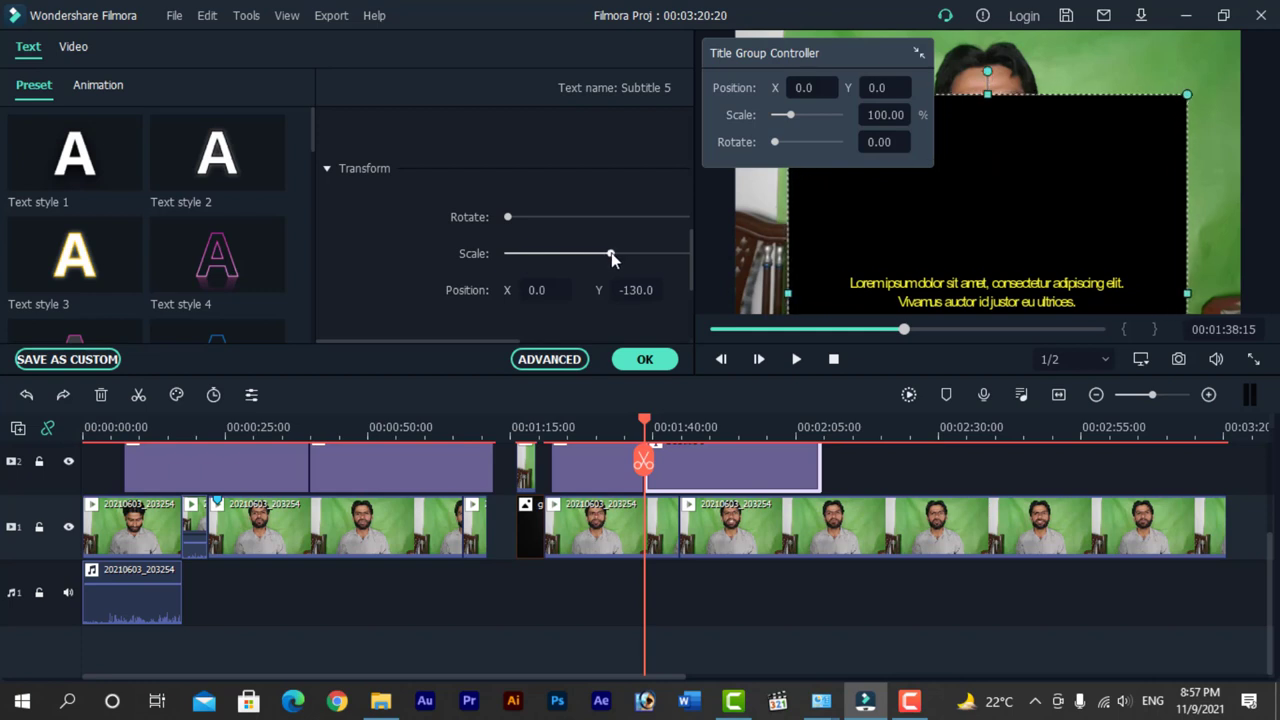
pyautogui.moveTo(988, 94); pyautogui.dragTo(988, 201)
pyautogui.moveTo(974, 254); pyautogui.dragTo(972, 135)
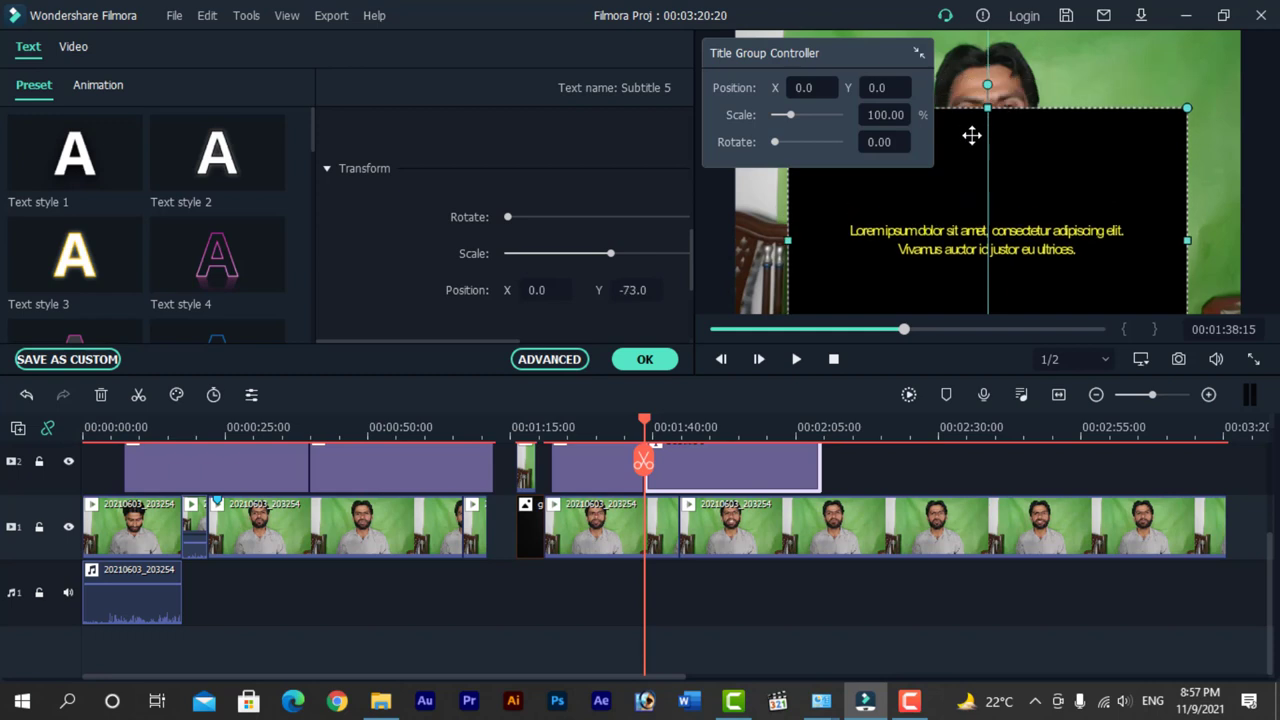
# Set the second Subtitle 5 title's blending mode to Multiply and review its shape settings in the Advanced Text Edit window
pyautogui.scroll(-3, 668, 275)
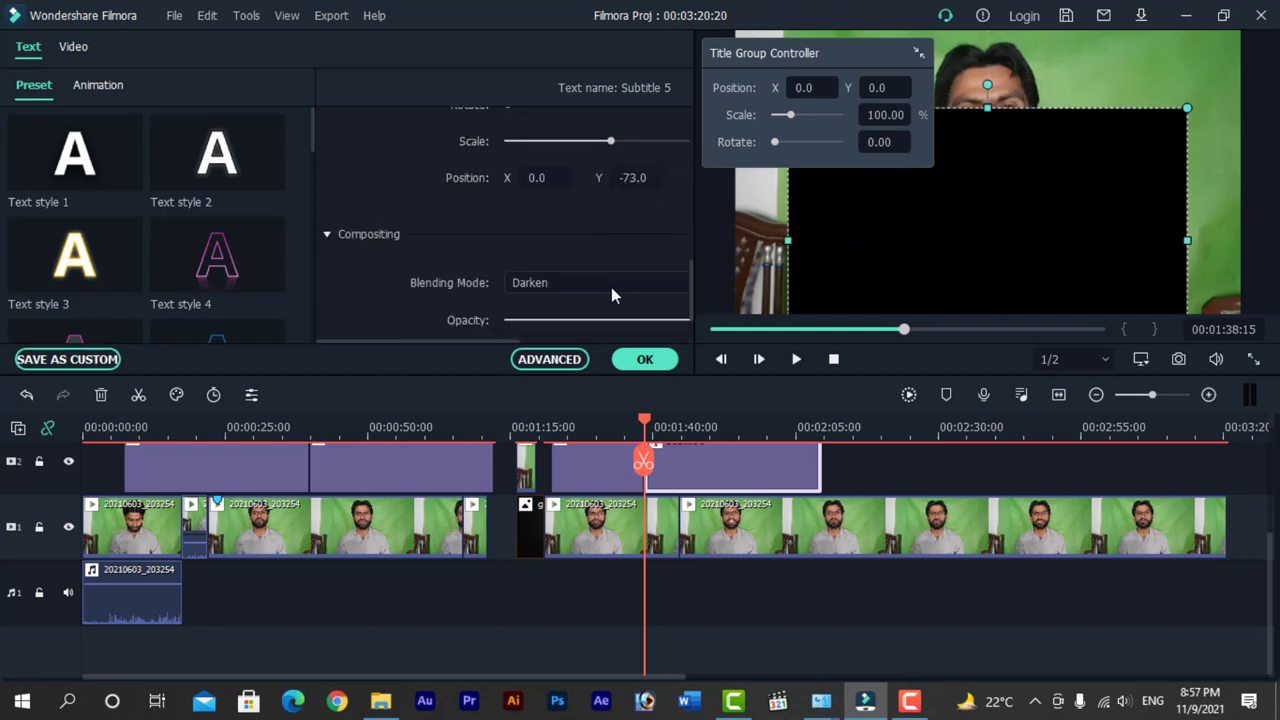
pyautogui.scroll(-1, 611, 287)
pyautogui.scroll(-1, 687, 313)
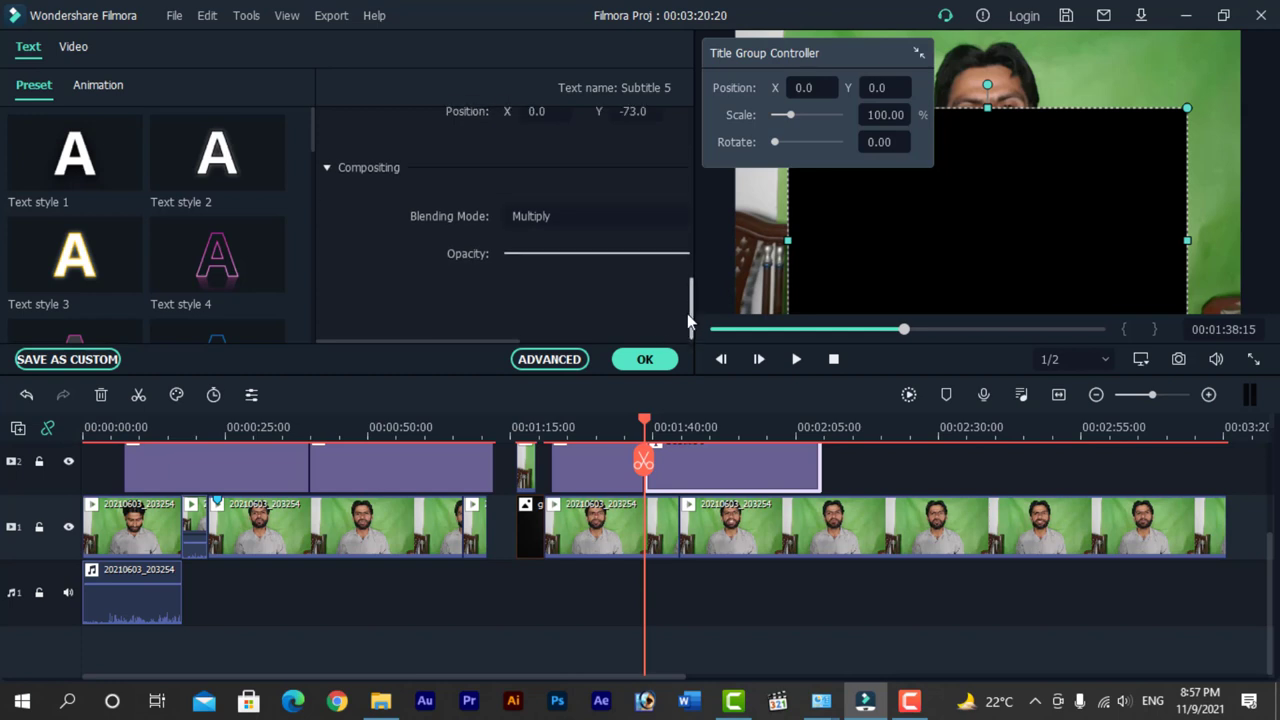
pyautogui.click(549, 359)
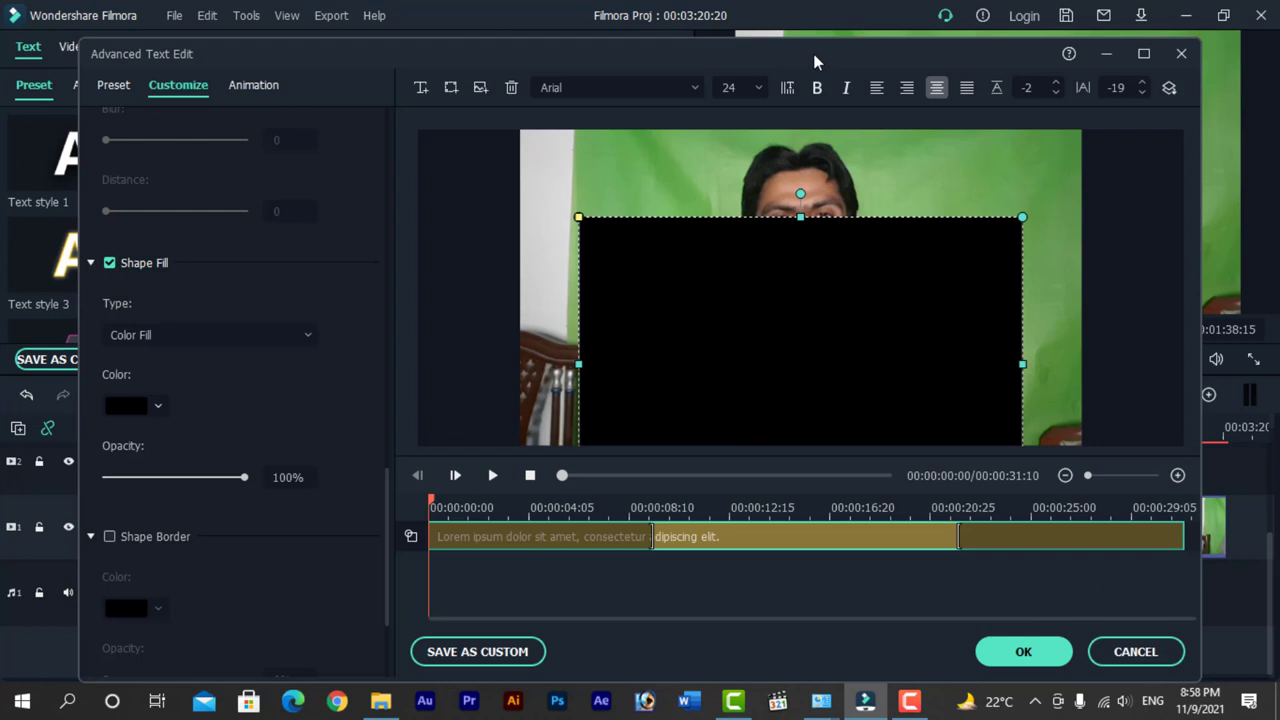
pyautogui.click(1026, 645)
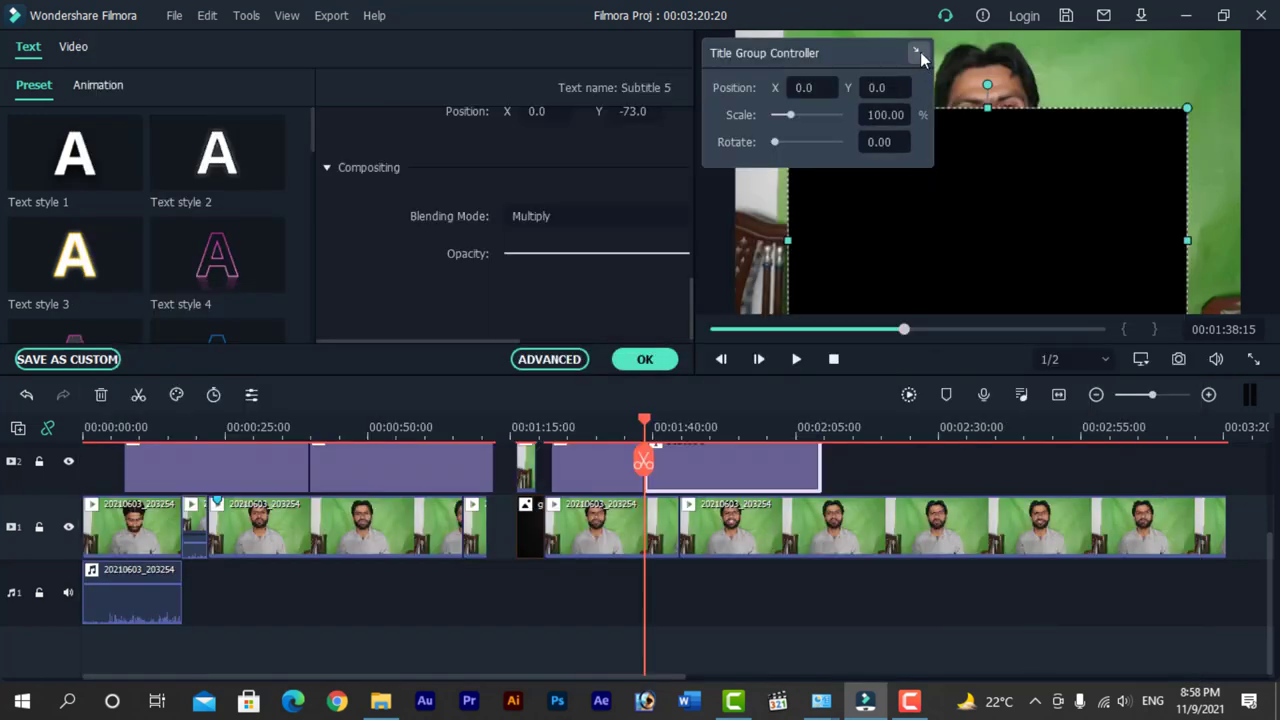
# Collapse the Title Group Controller, move it off the video preview and deselect the Subtitle 5 title
pyautogui.moveTo(872, 46); pyautogui.dragTo(355, 219)
pyautogui.click(400, 226)
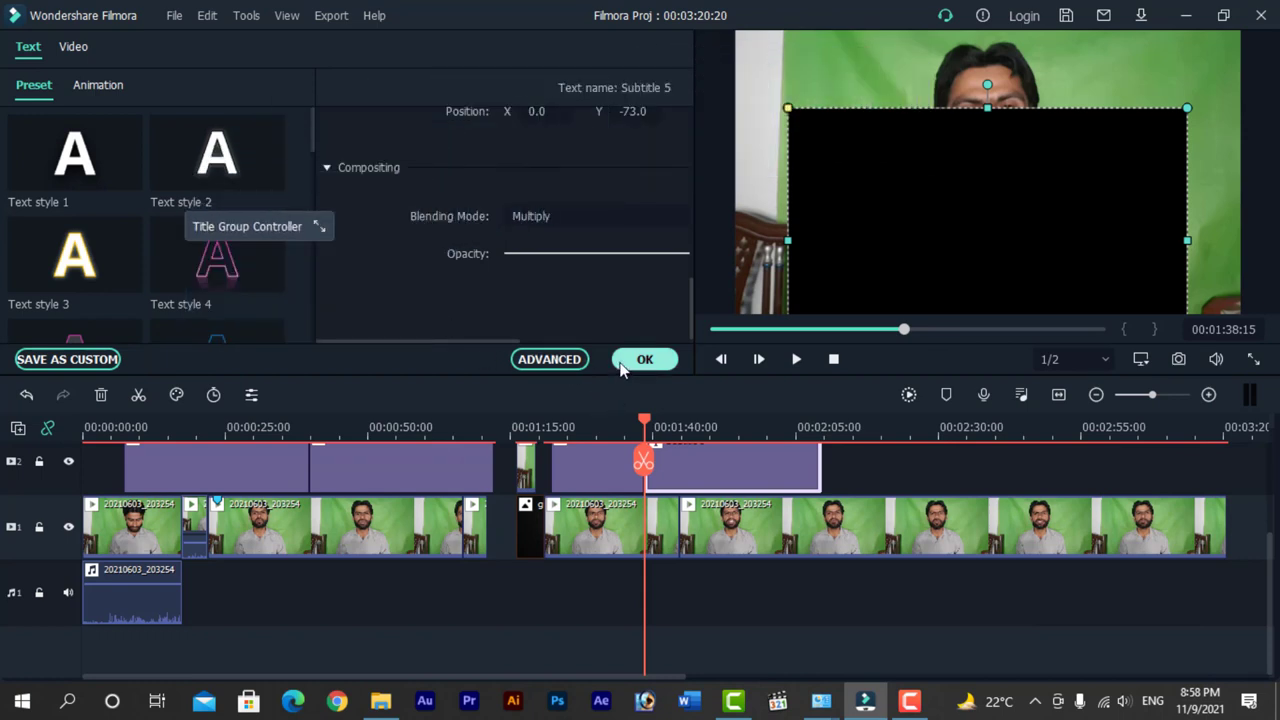
pyautogui.click(539, 608)
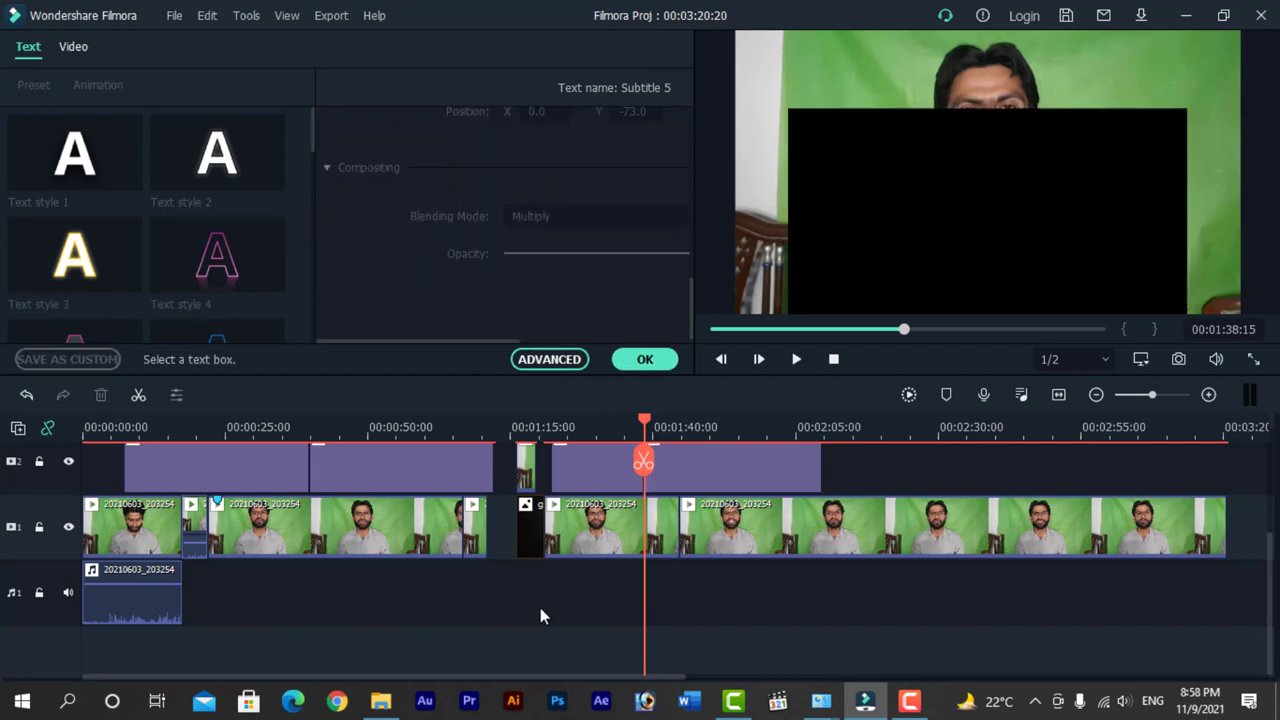